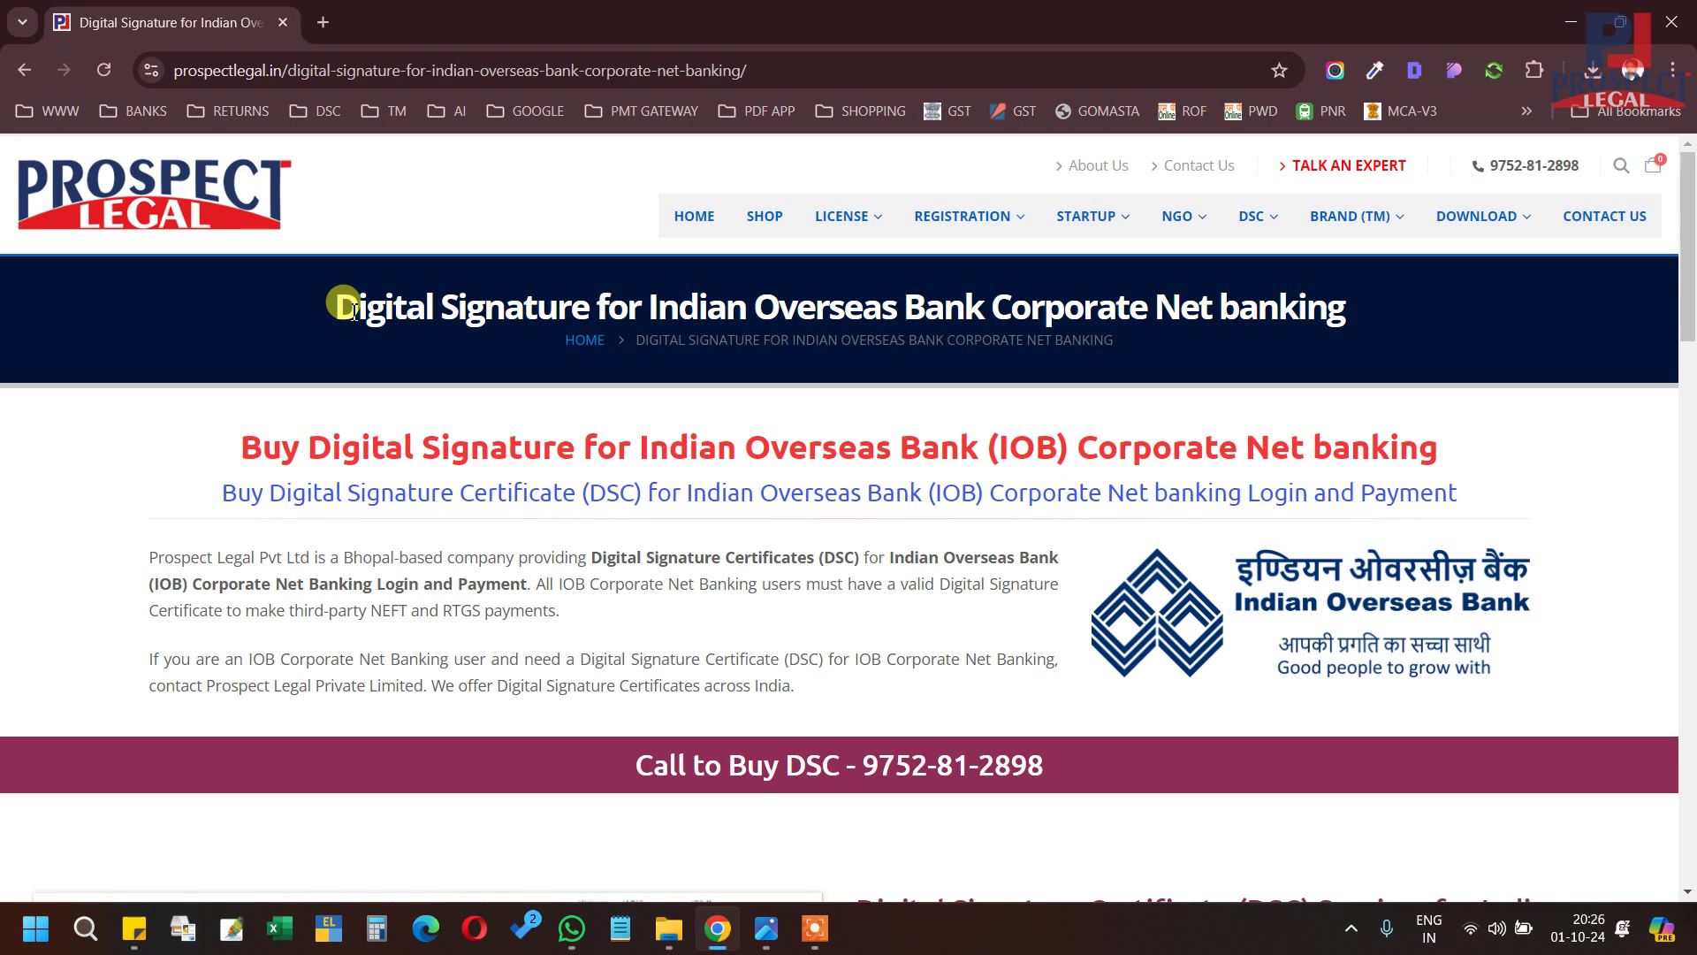
Search the web for "indian overseas bank" in a new tab and open the bank's official website
{"action": "left_click", "coordinate": [323, 22]}
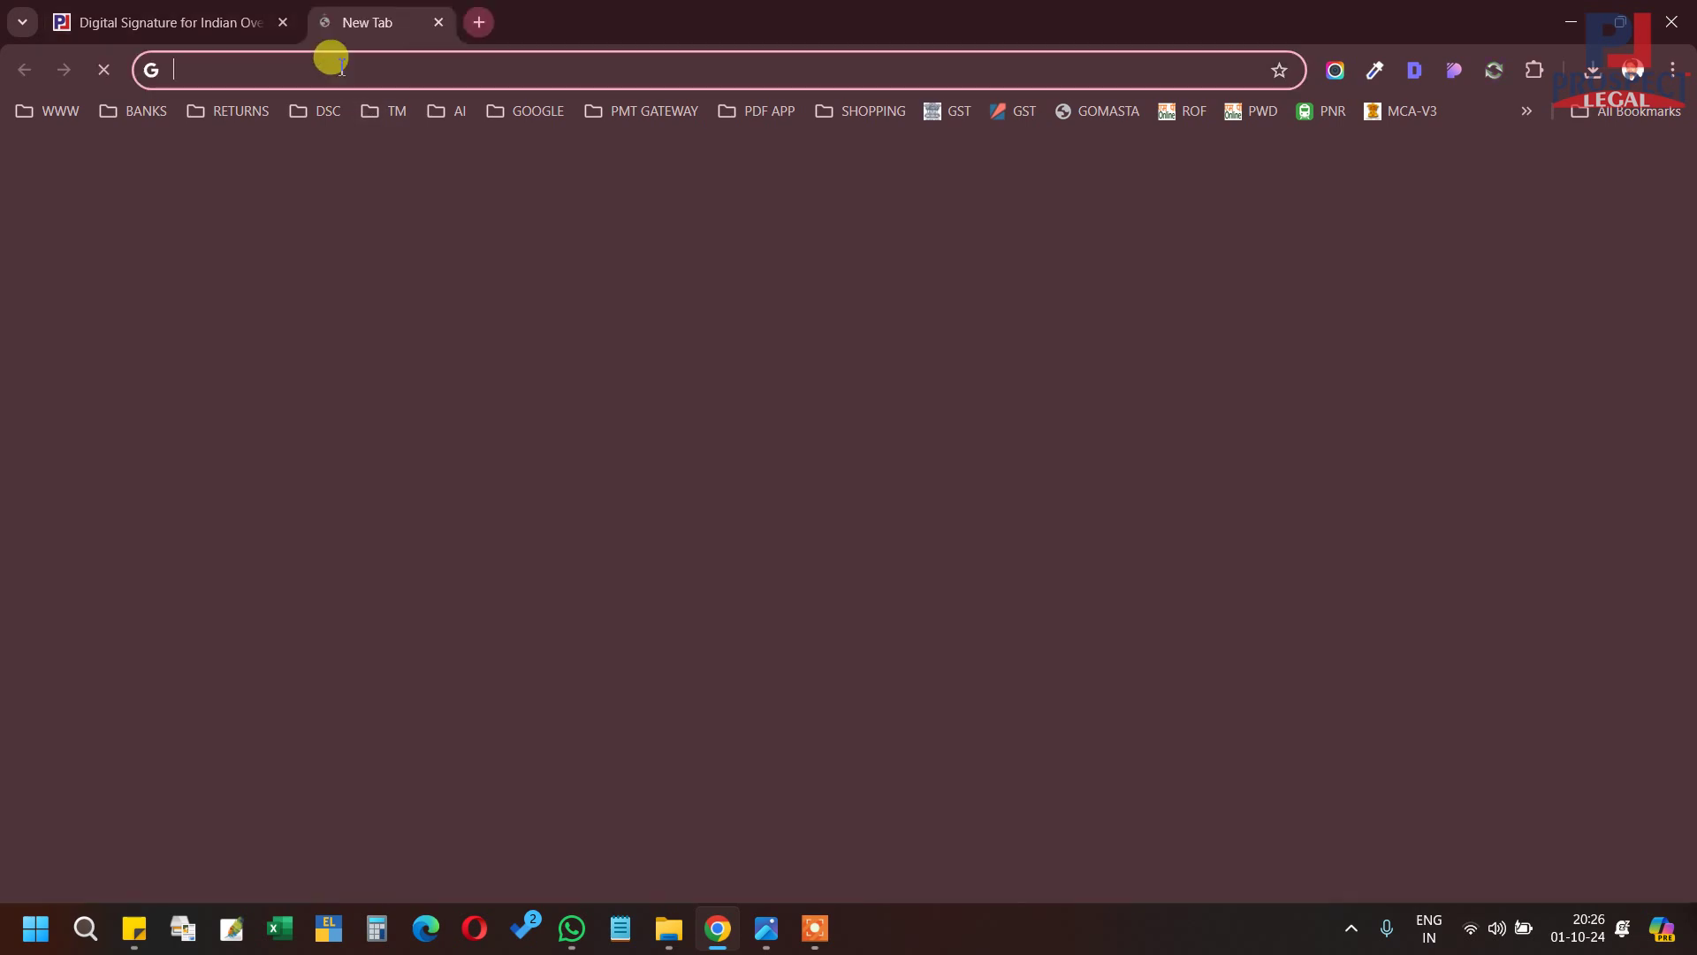
{"action": "type", "text": "indian overseas bank"}
{"action": "key", "text": "Return"}
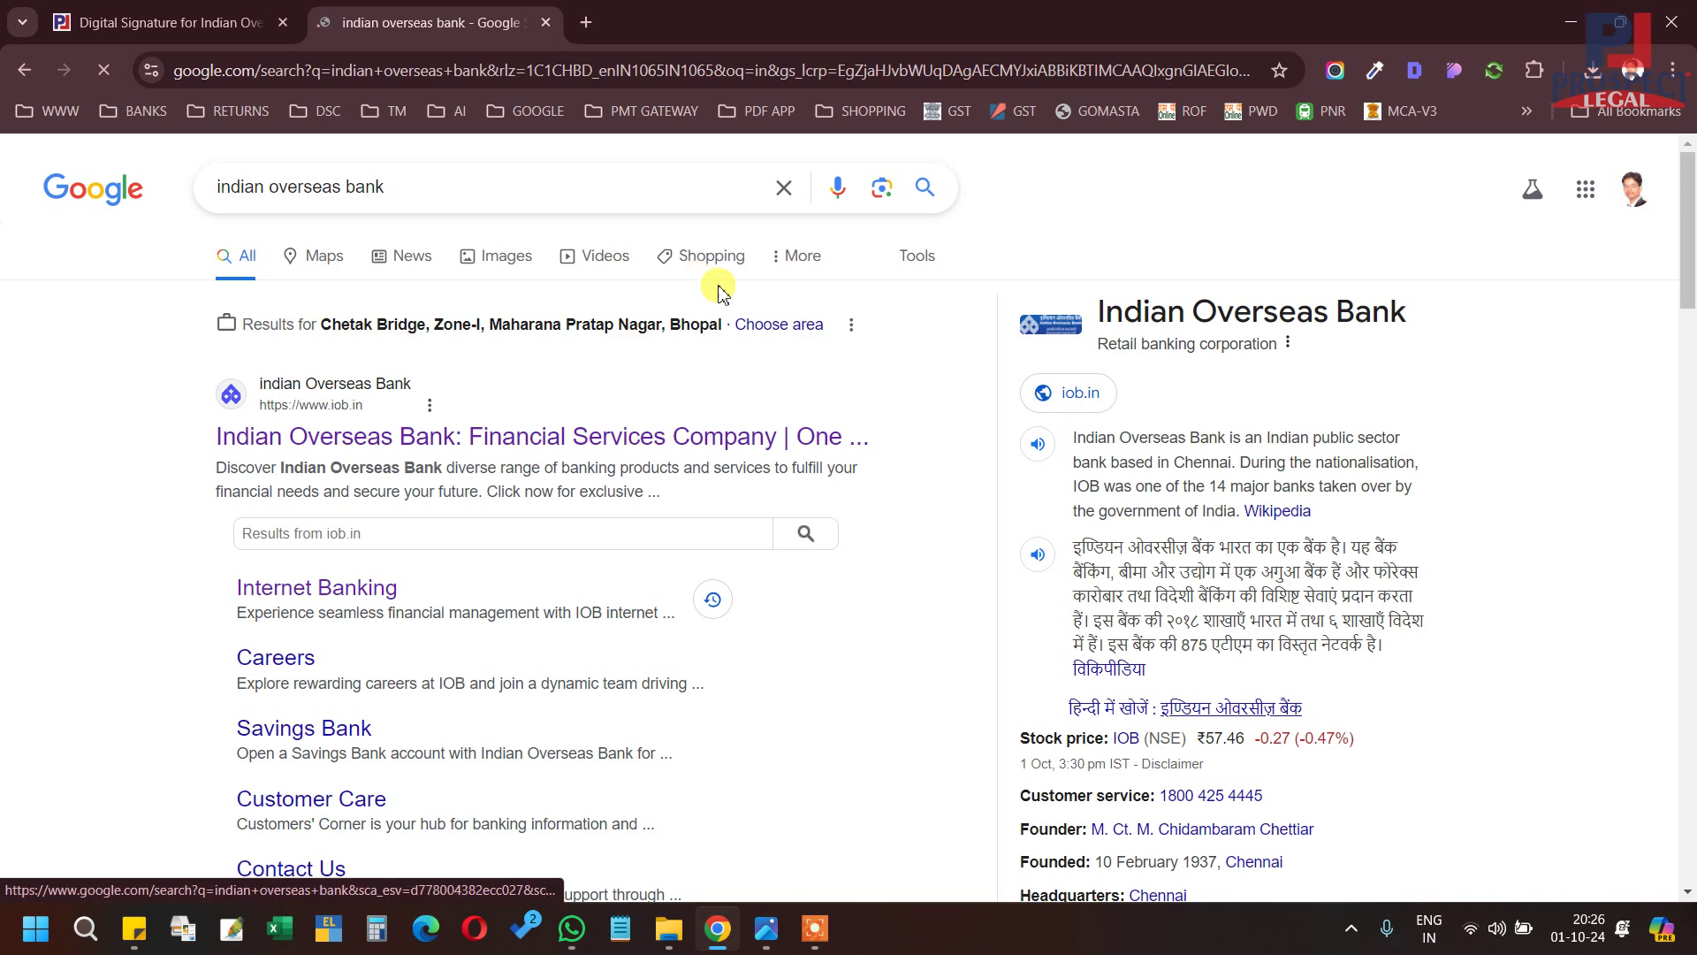
{"action": "left_click", "coordinate": [473, 442]}
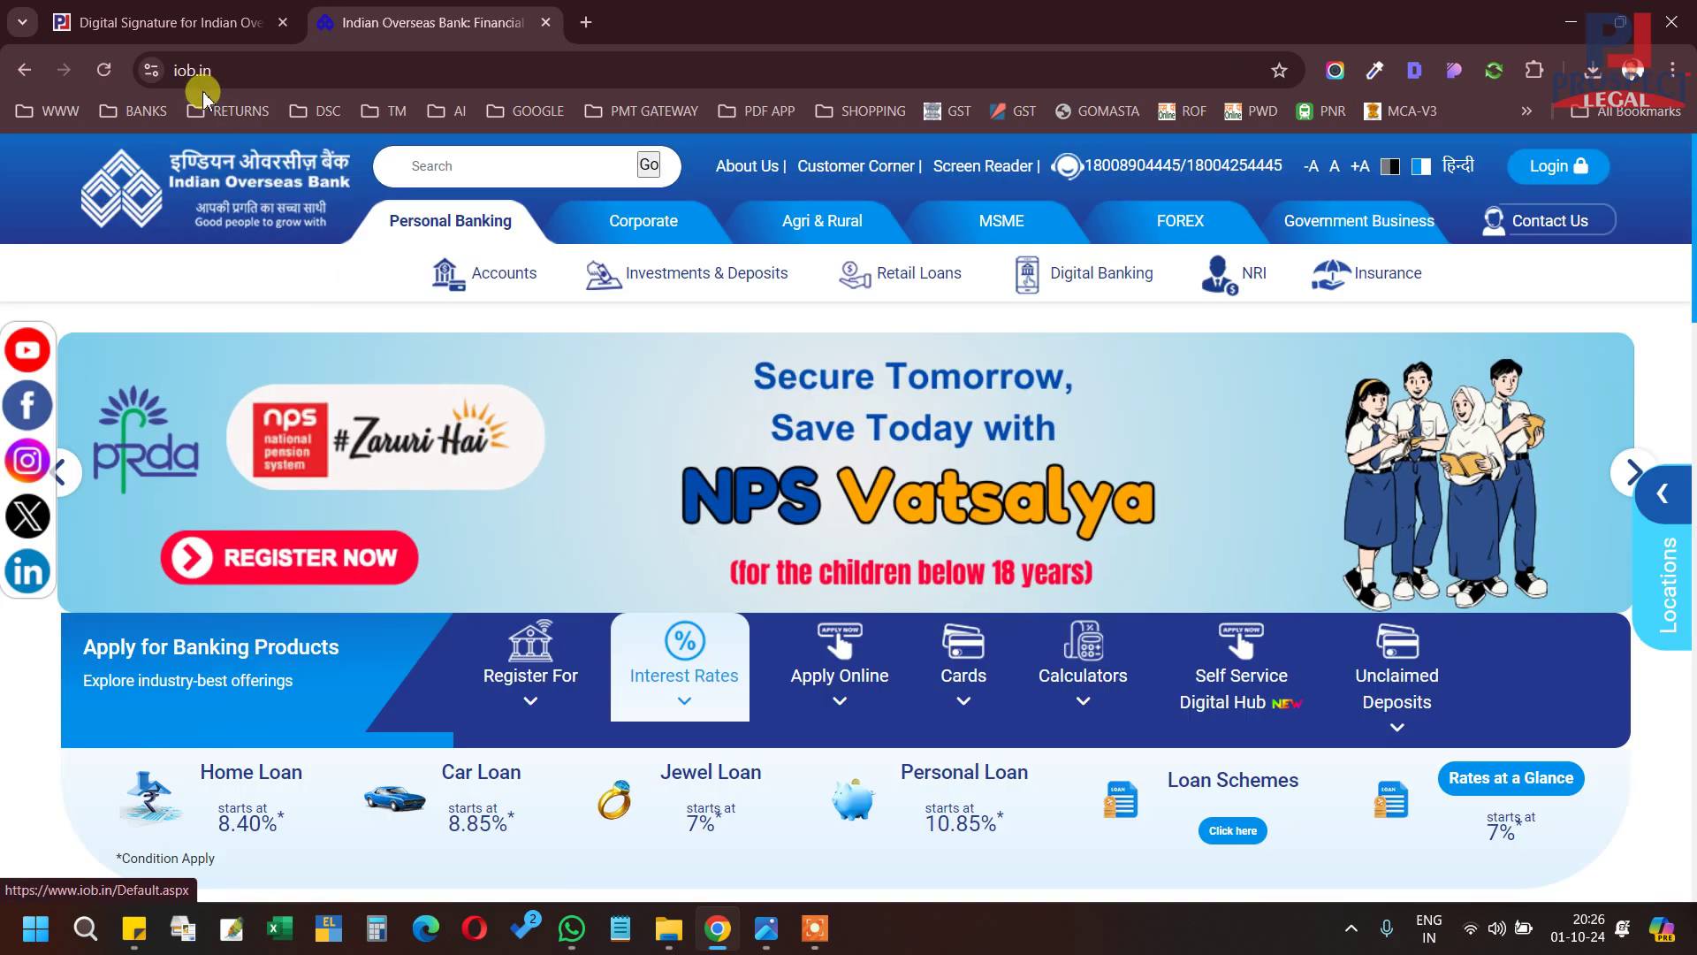
Open the Internet Banking Corporate Login page from the bank's login options and view the Login for Corporates form
{"action": "left_click", "coordinate": [1556, 168]}
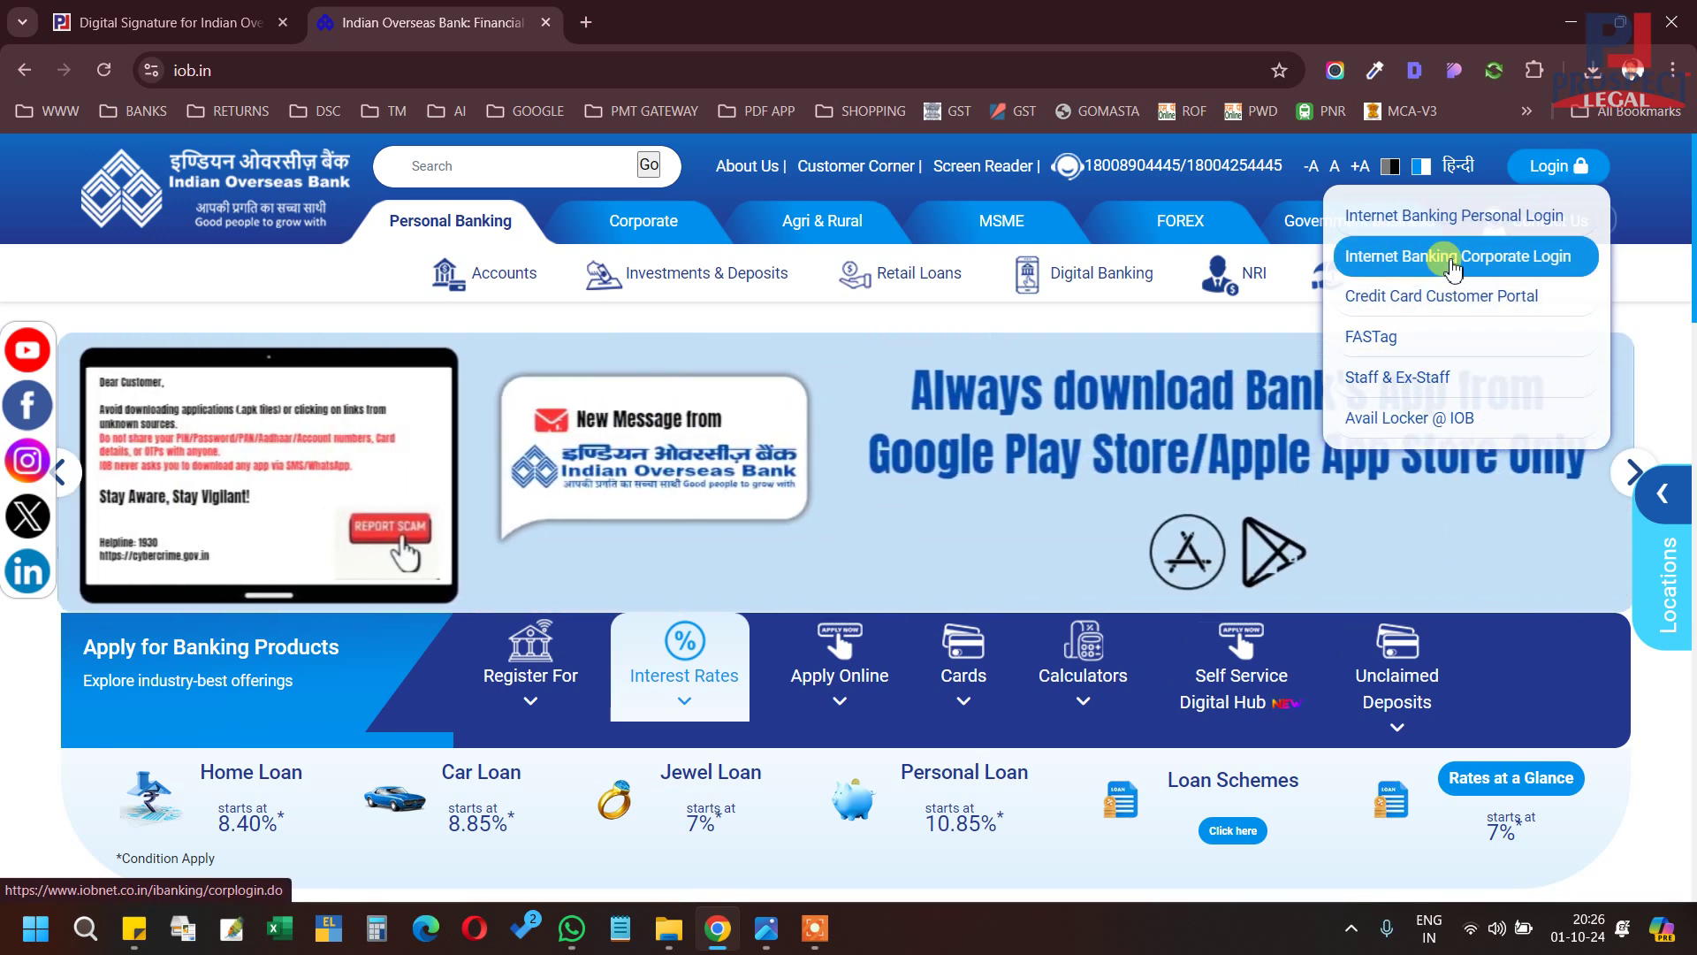
{"action": "left_click", "coordinate": [1453, 265]}
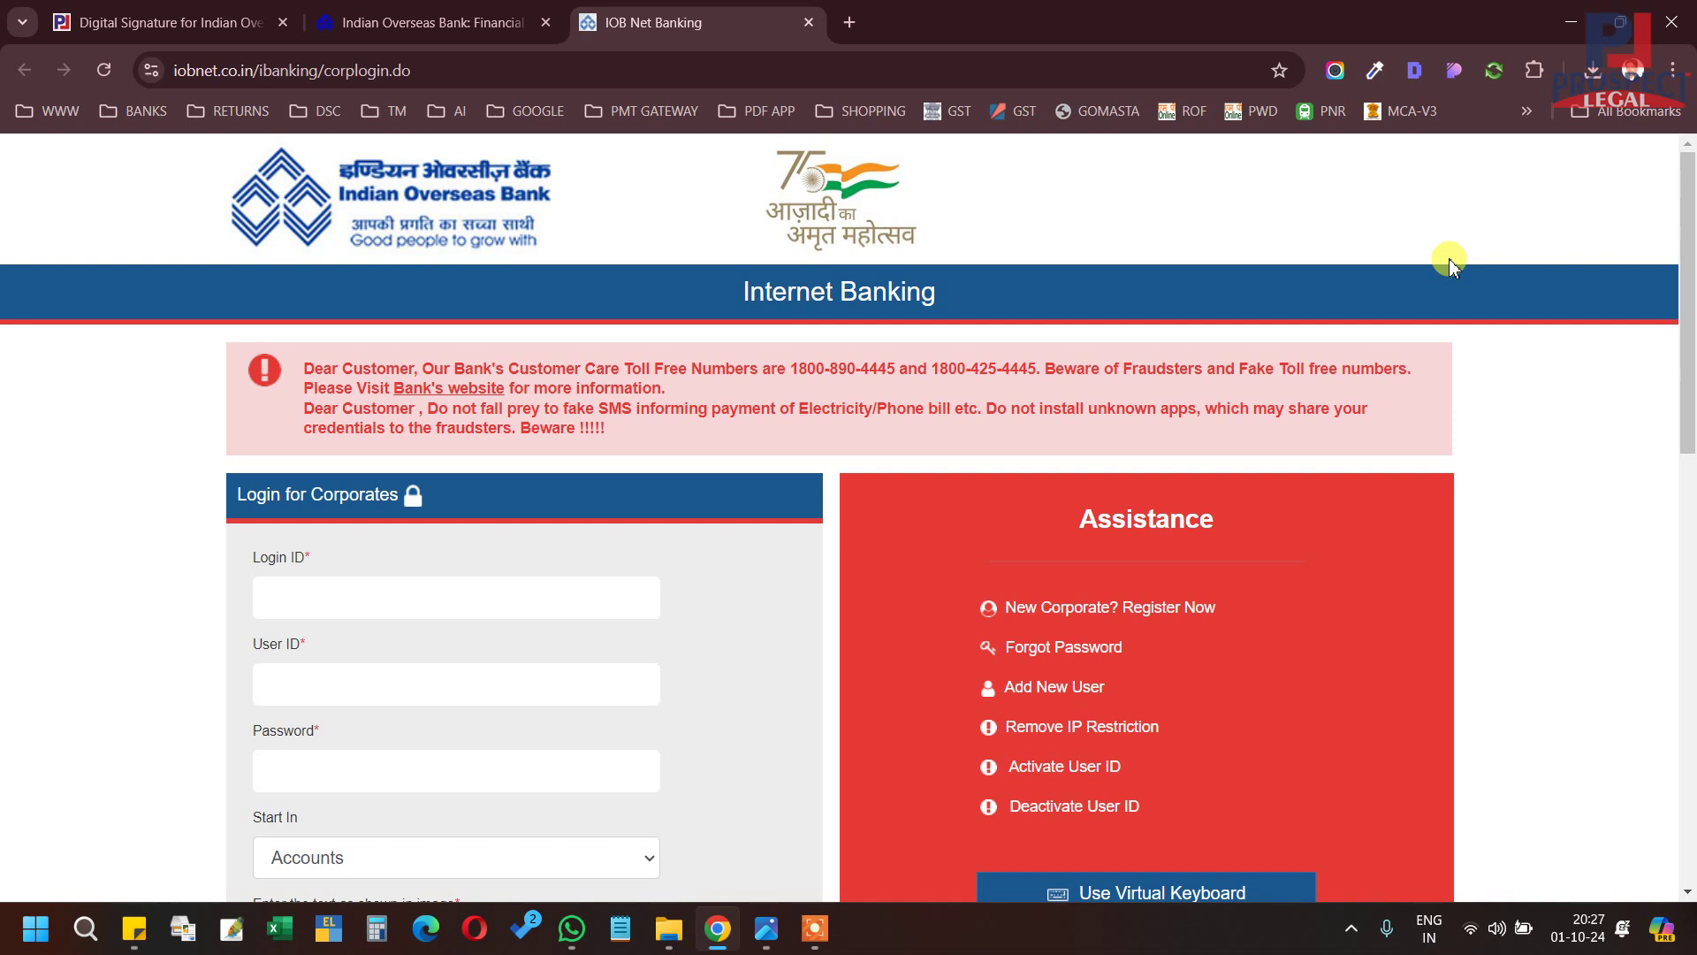
{"action": "left_click", "coordinate": [425, 22]}
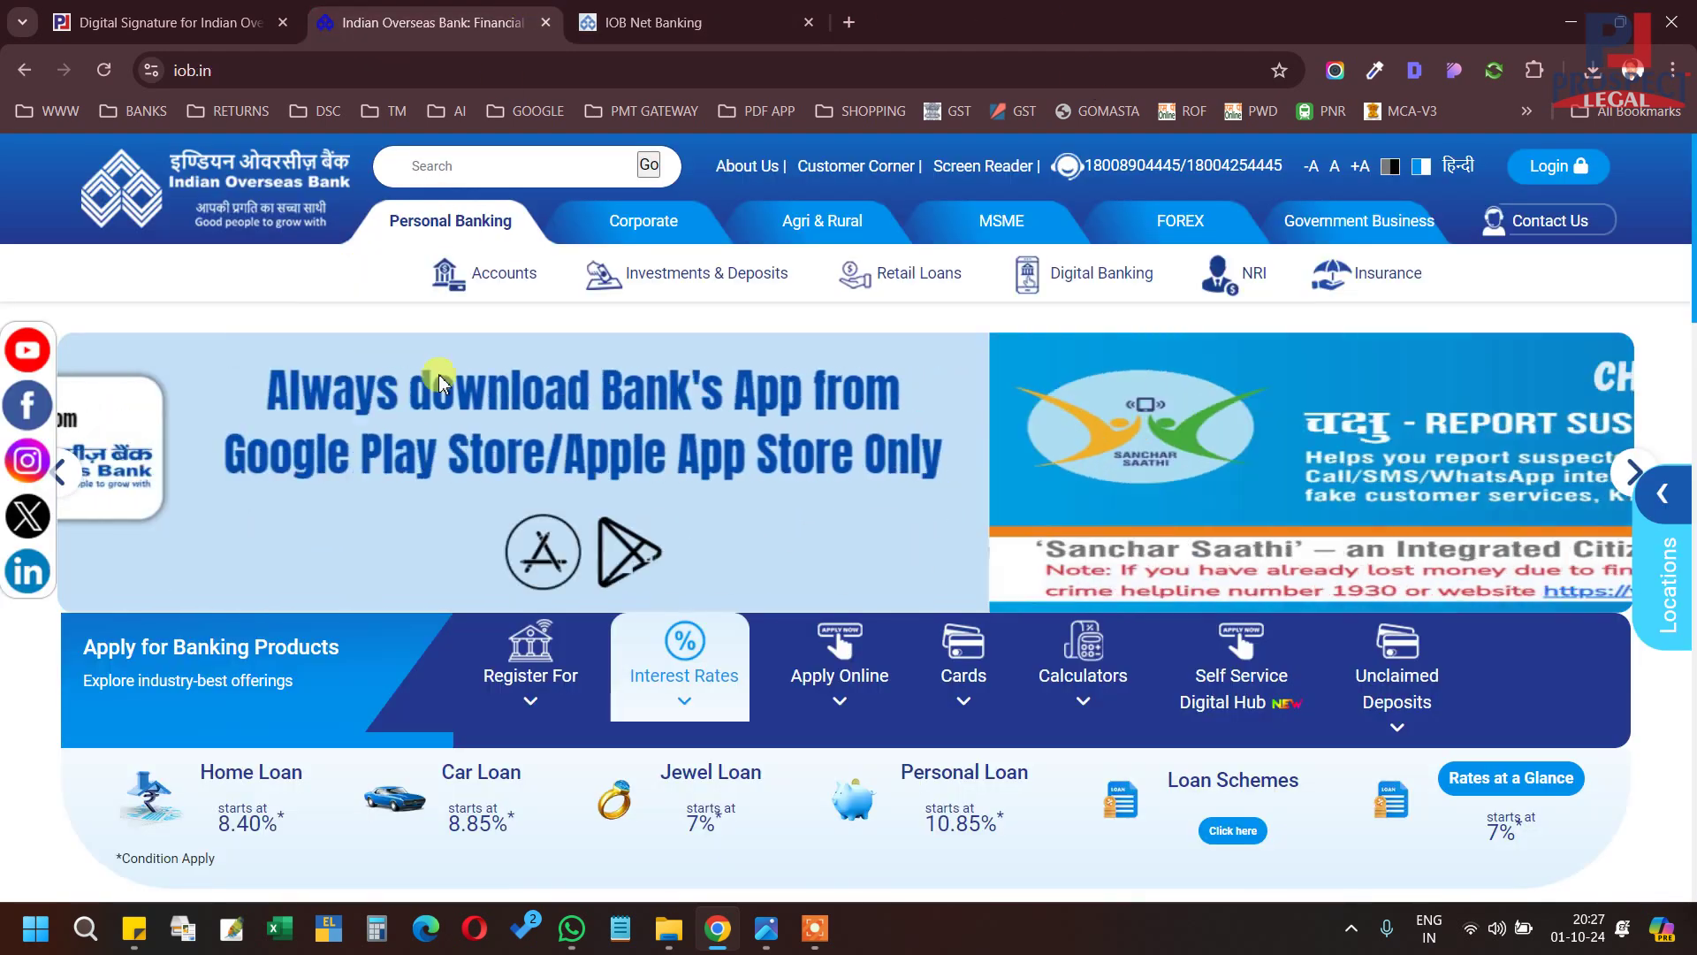
{"action": "left_click", "coordinate": [1555, 165]}
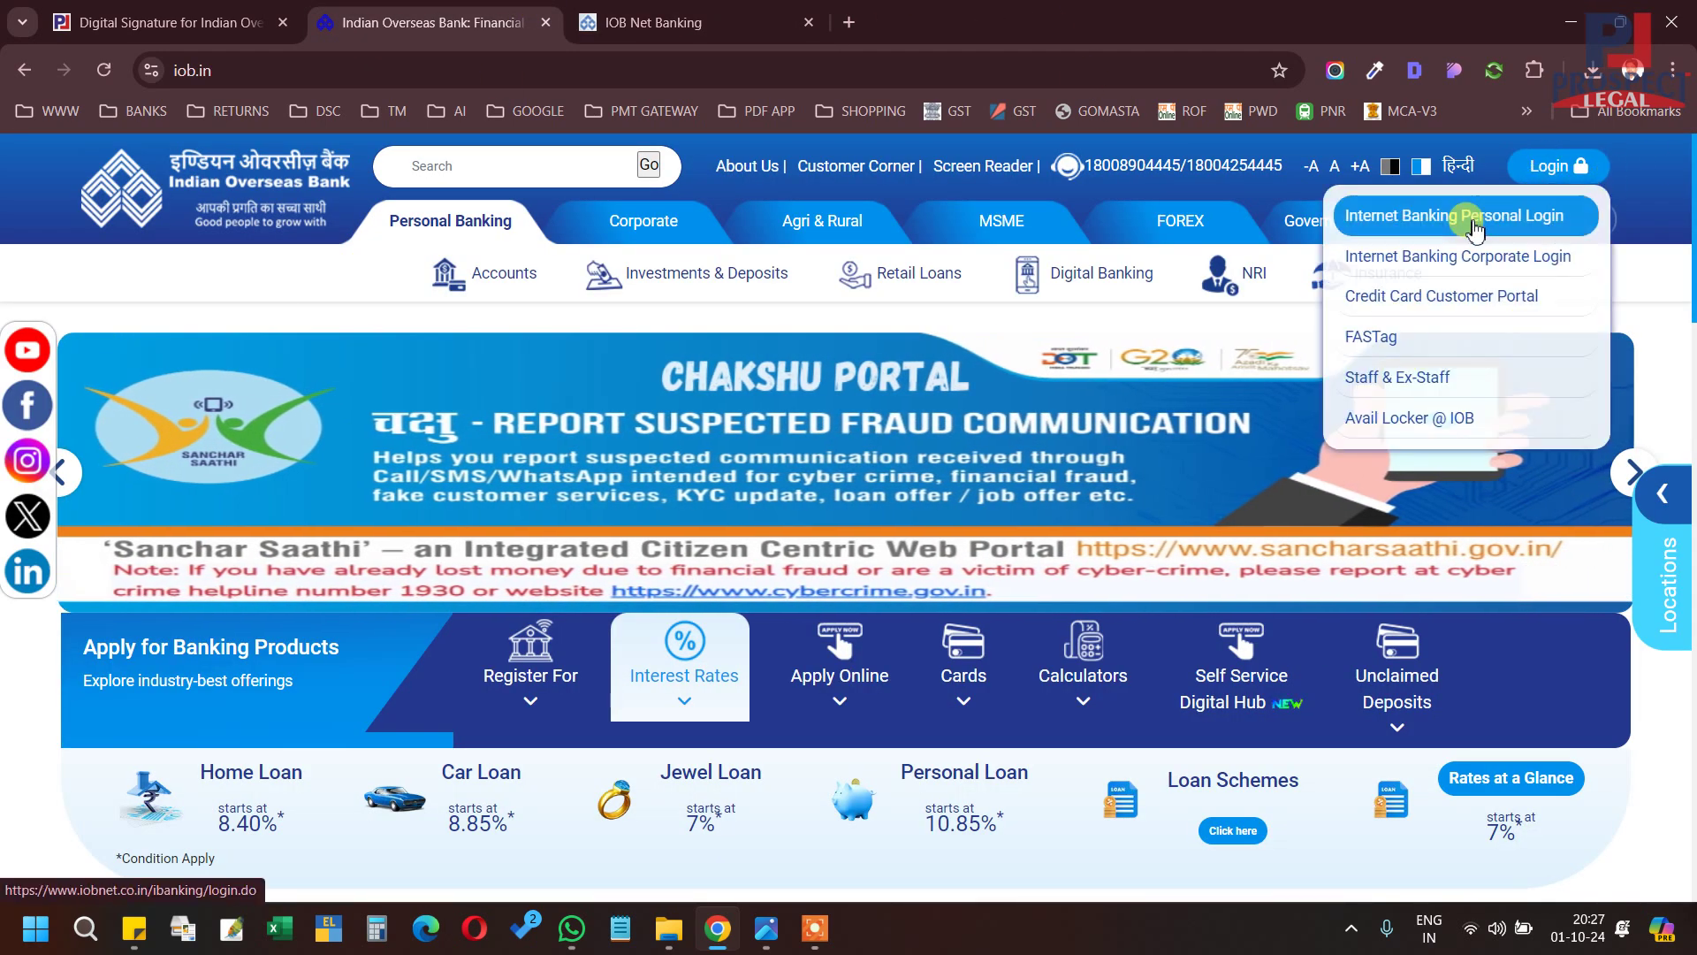
{"action": "left_click", "coordinate": [1481, 265]}
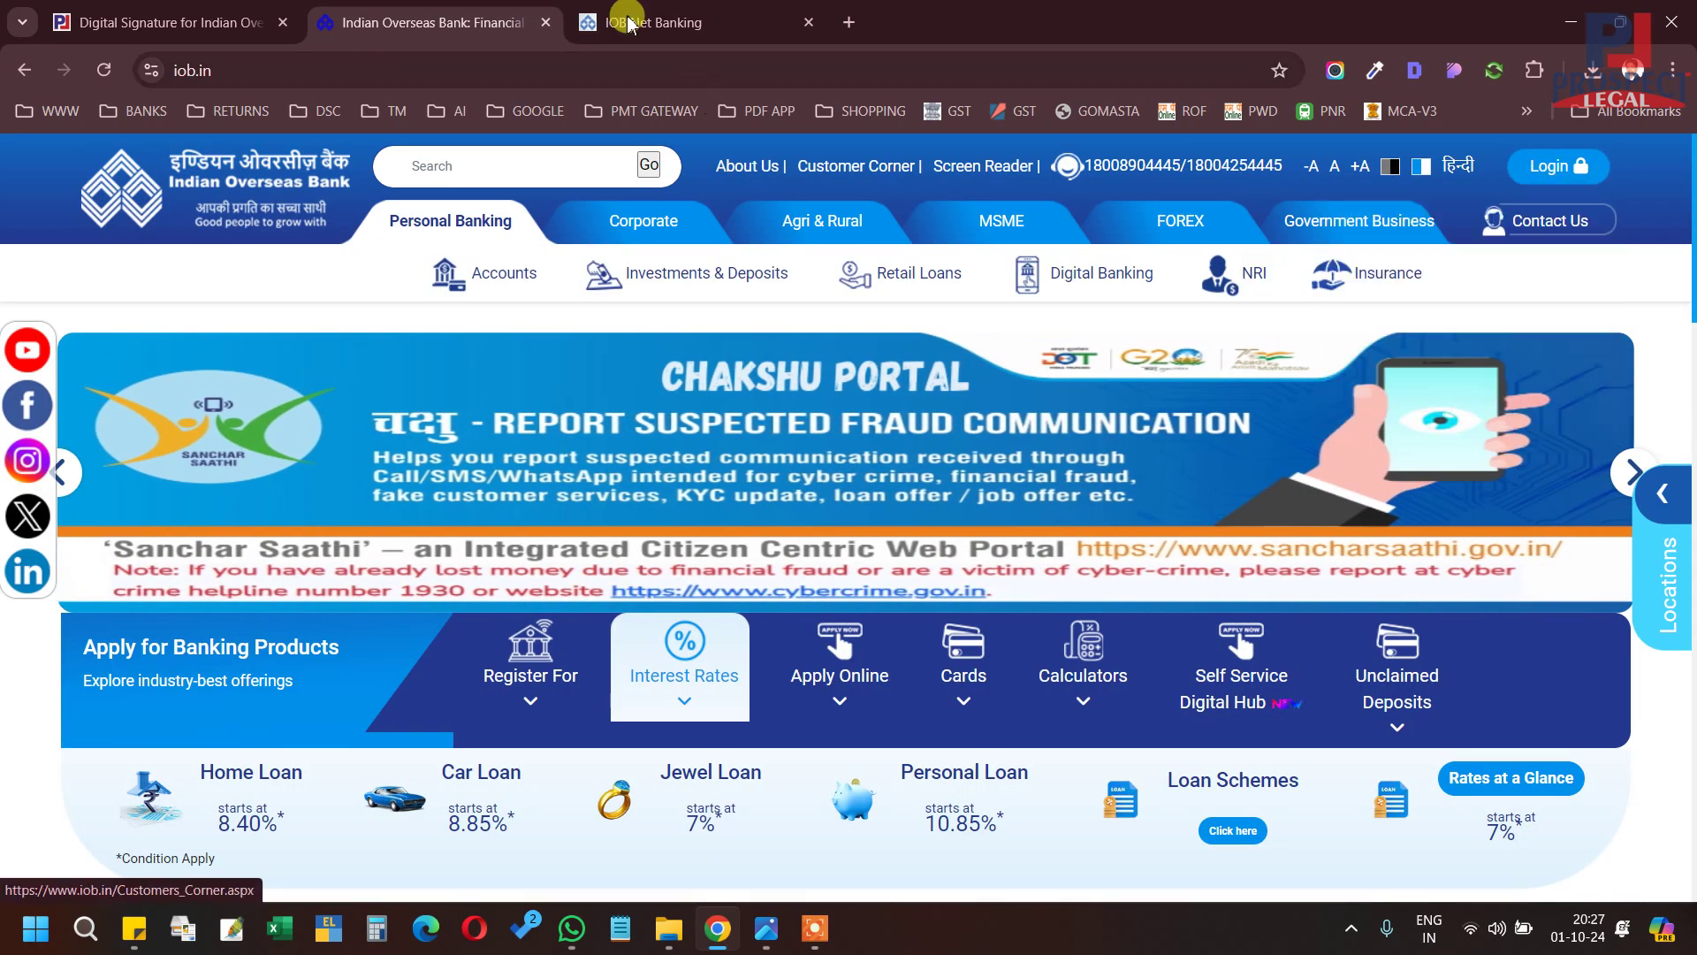
{"action": "scroll", "coordinate": [353, 616], "scroll_direction": "down", "scroll_amount": 2}
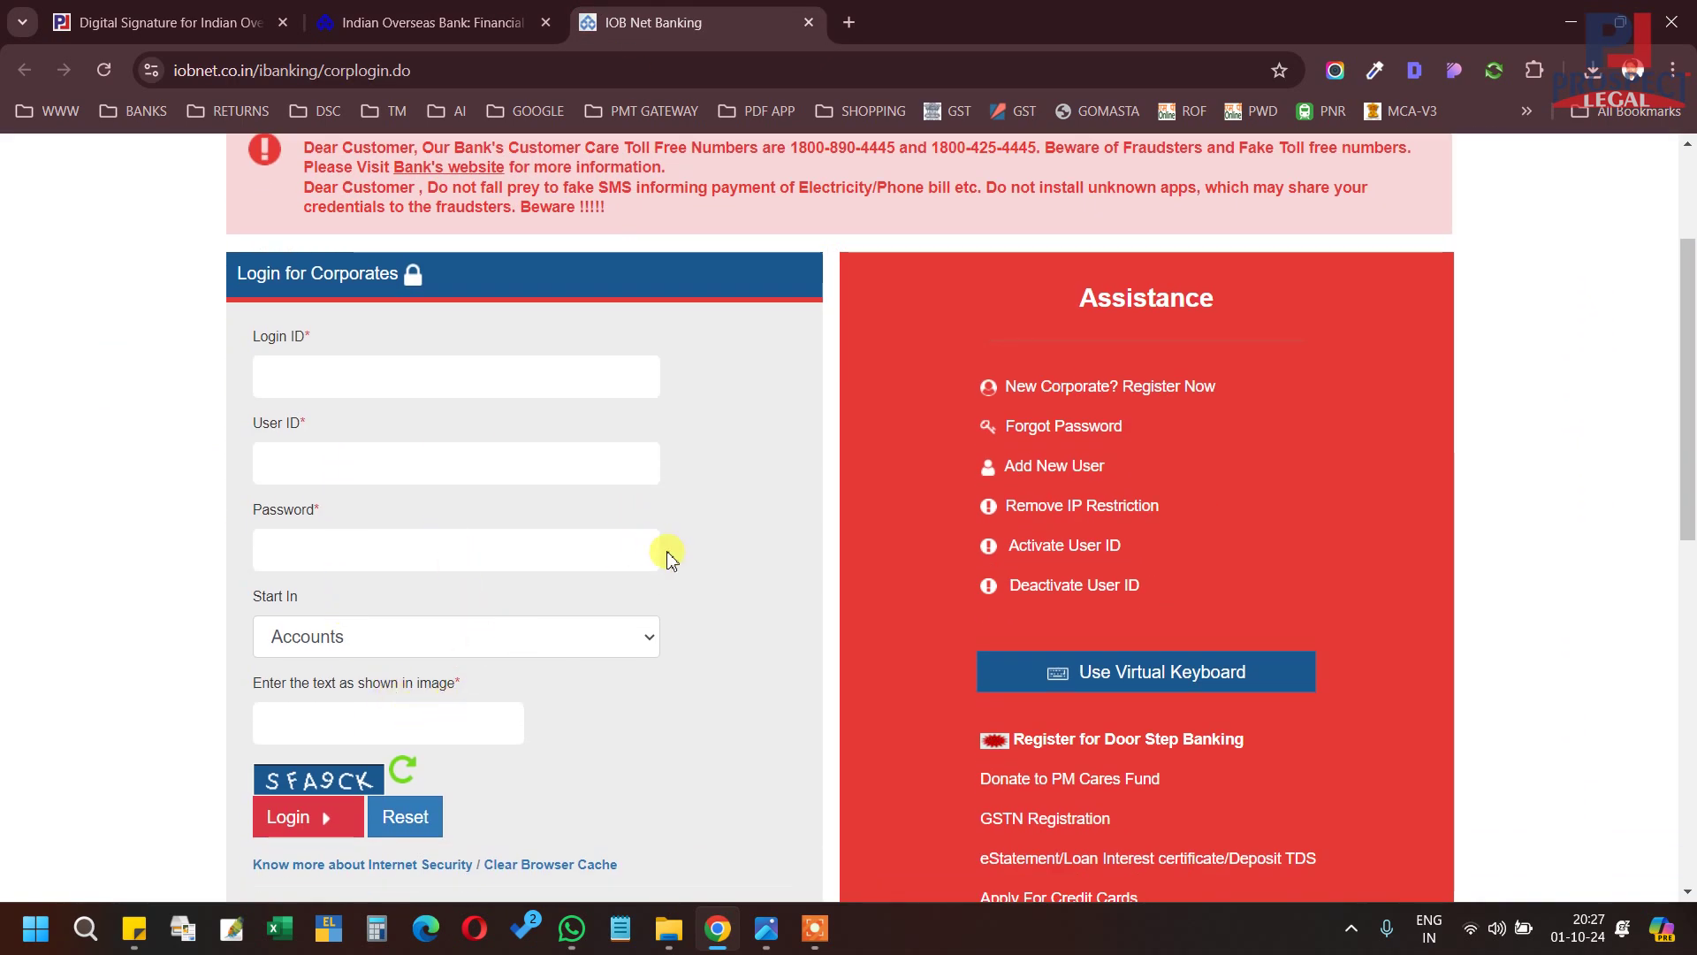
Return to the Prospect Legal page and view the enlarged Select DSC Company screenshot in the step-by-step uploading section
{"action": "left_click", "coordinate": [462, 16]}
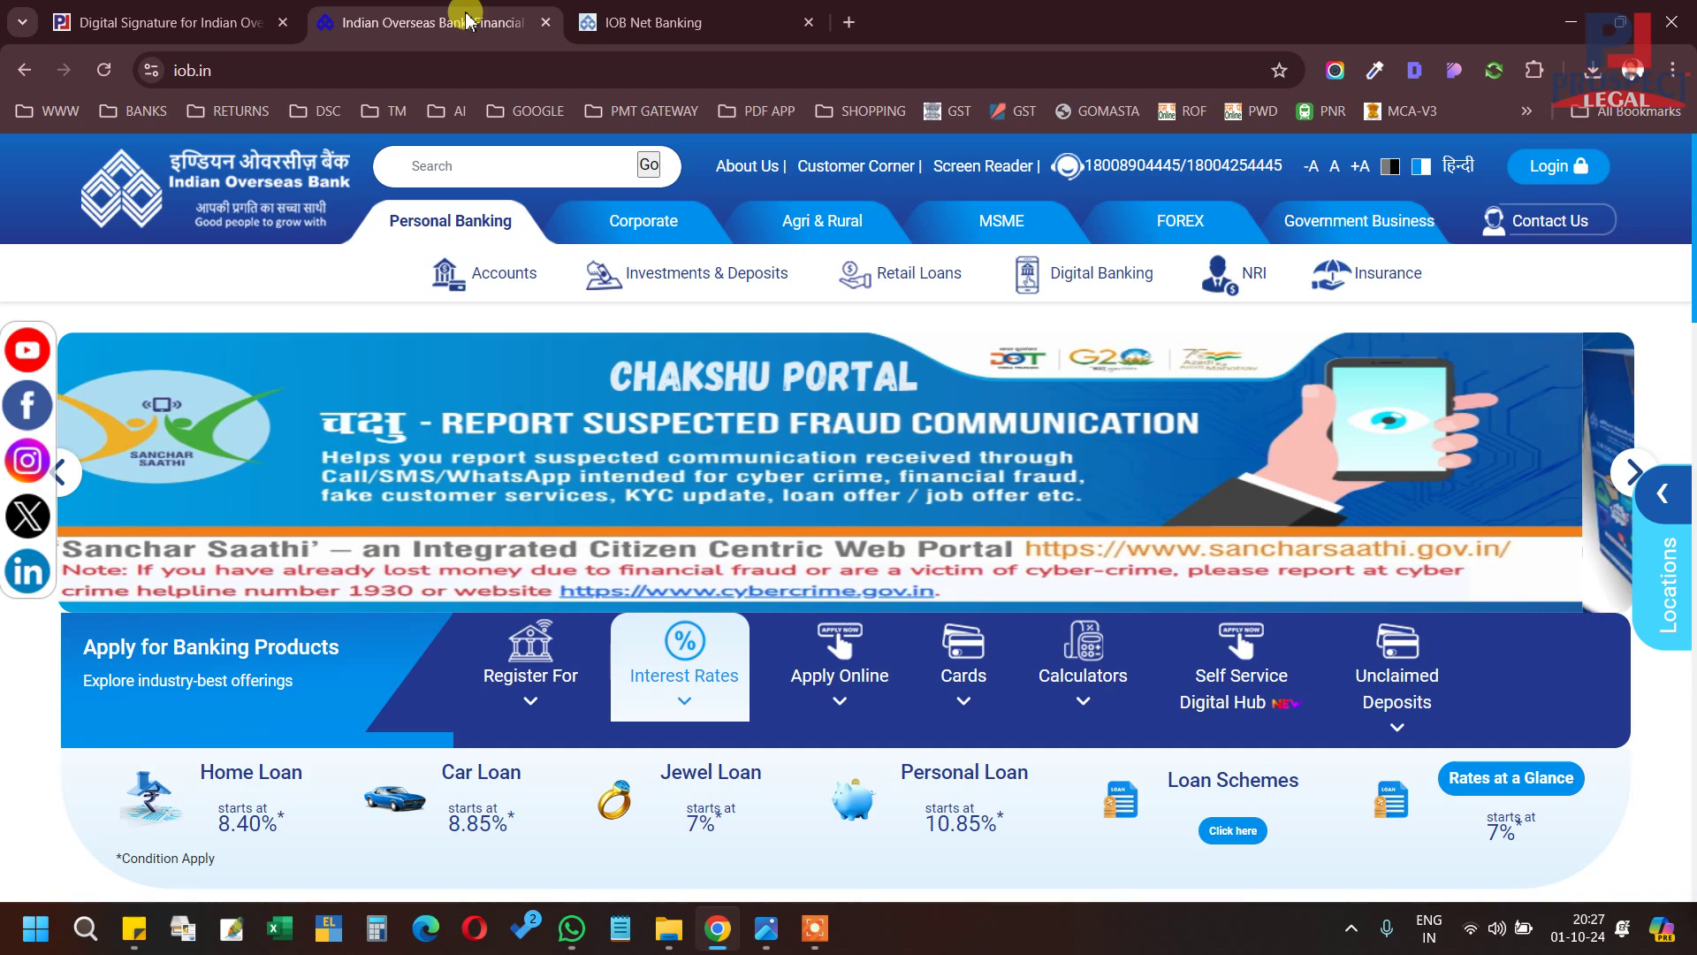
{"action": "left_click", "coordinate": [216, 12]}
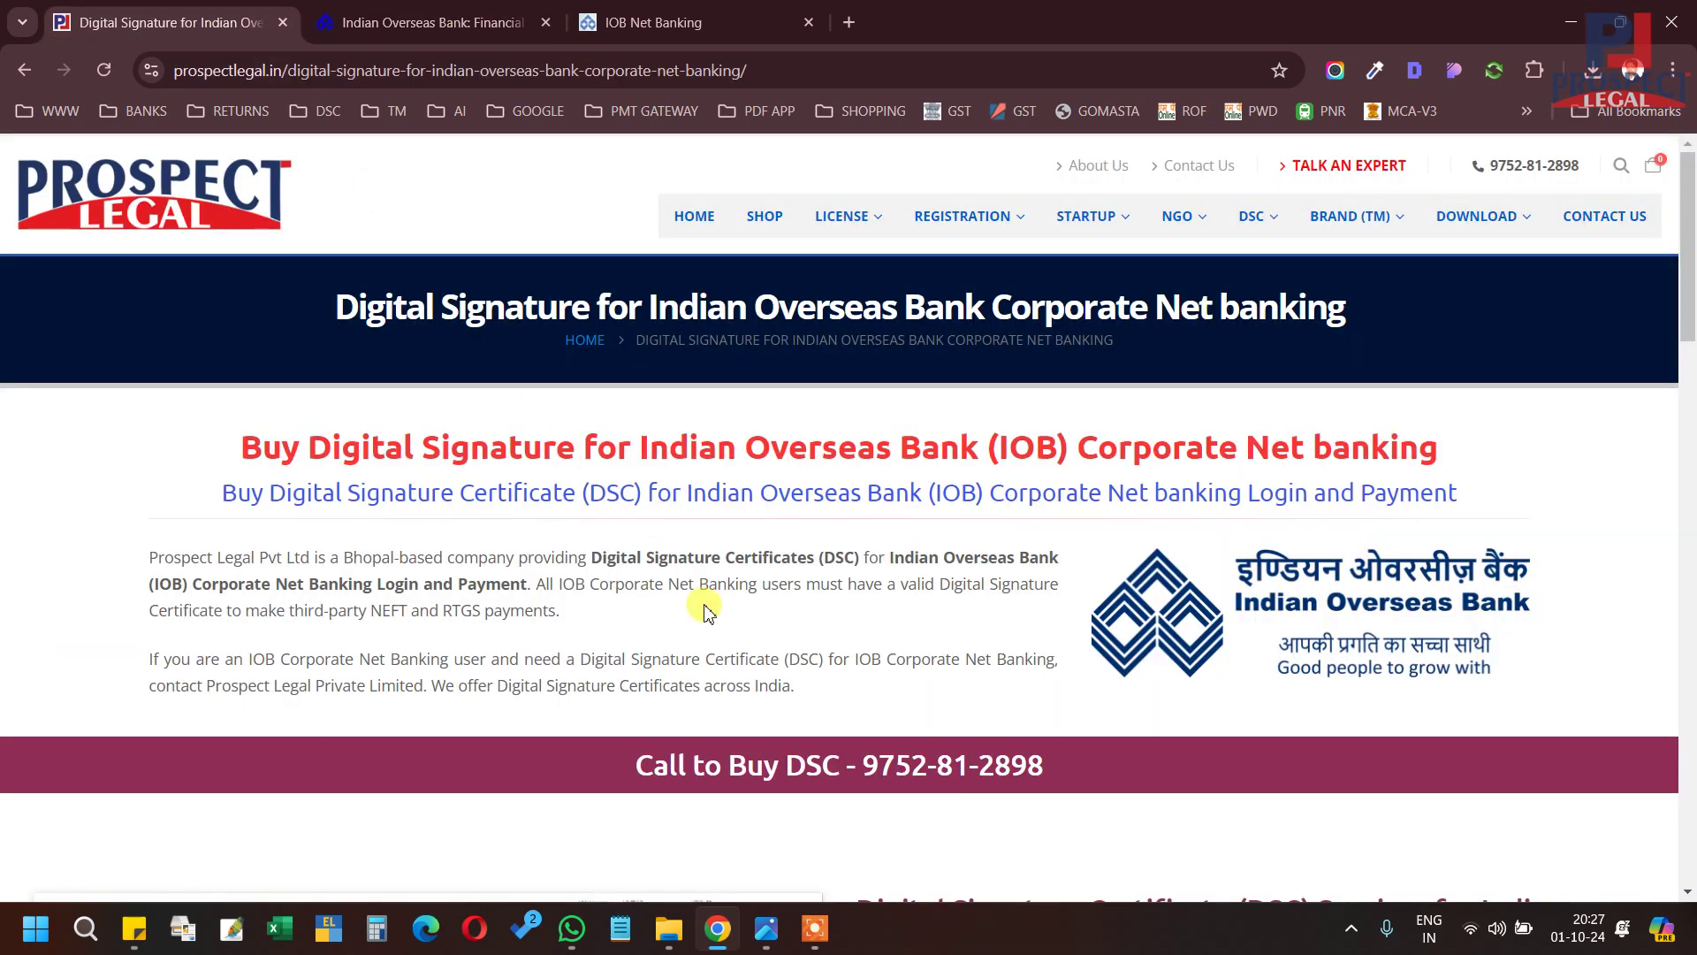
{"action": "scroll", "coordinate": [707, 607], "scroll_direction": "down", "scroll_amount": 10}
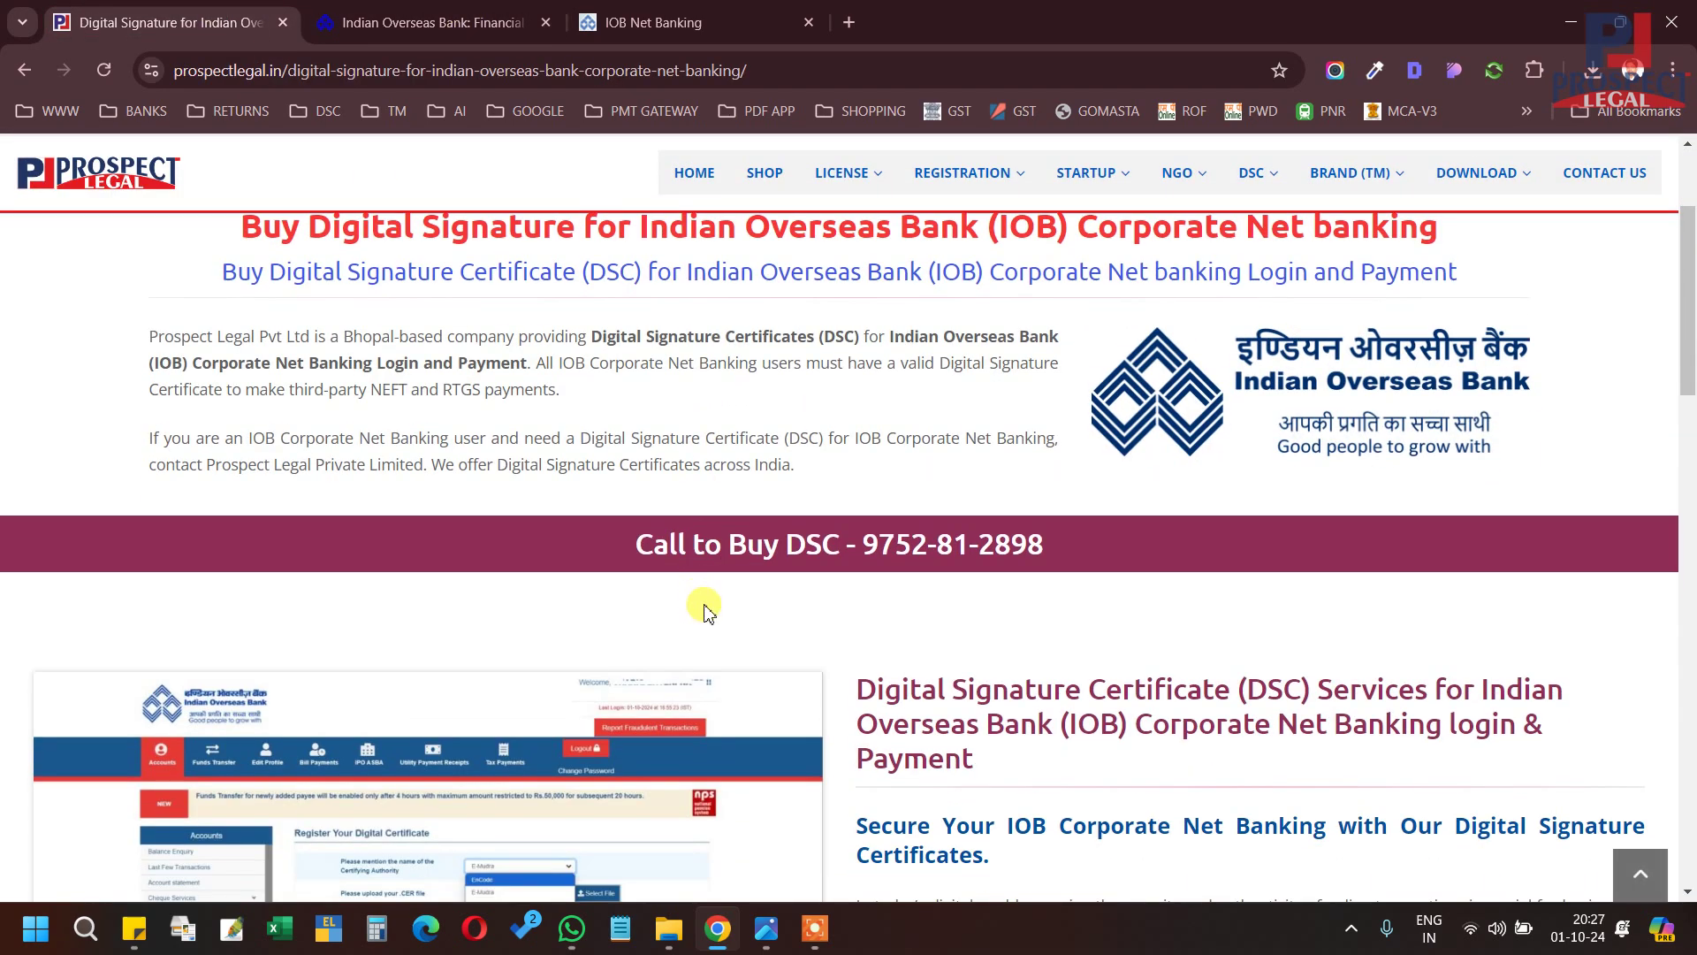
{"action": "scroll", "coordinate": [708, 610], "scroll_direction": "down", "scroll_amount": 2}
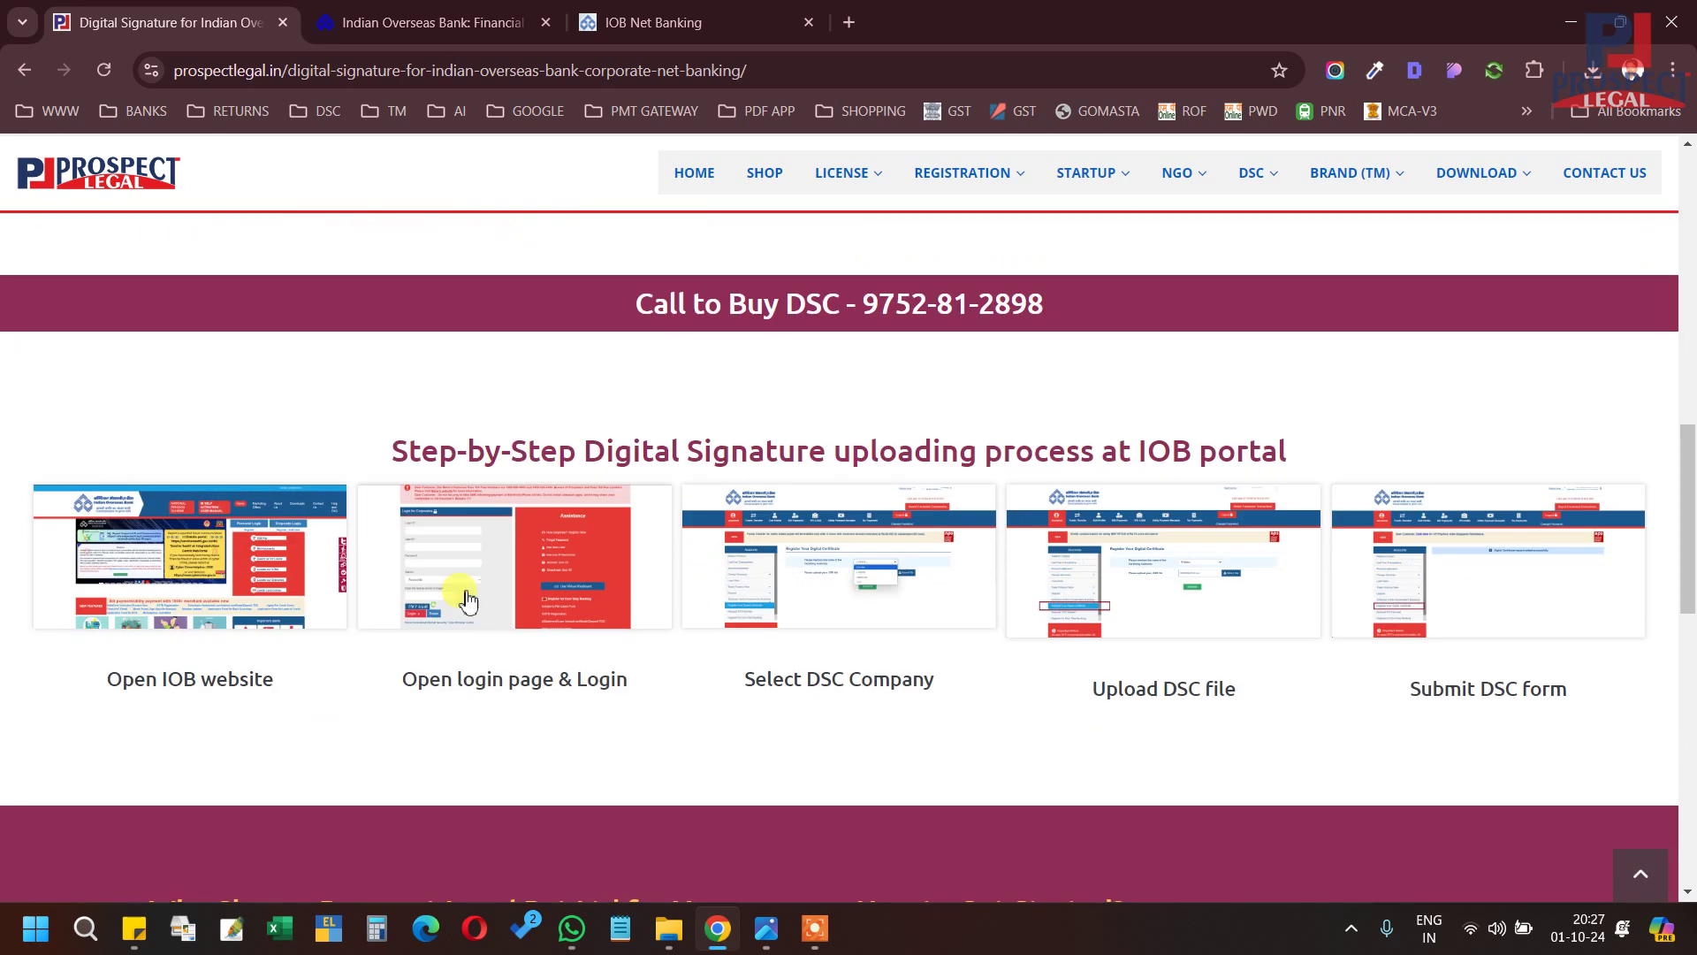
{"action": "left_click", "coordinate": [813, 573]}
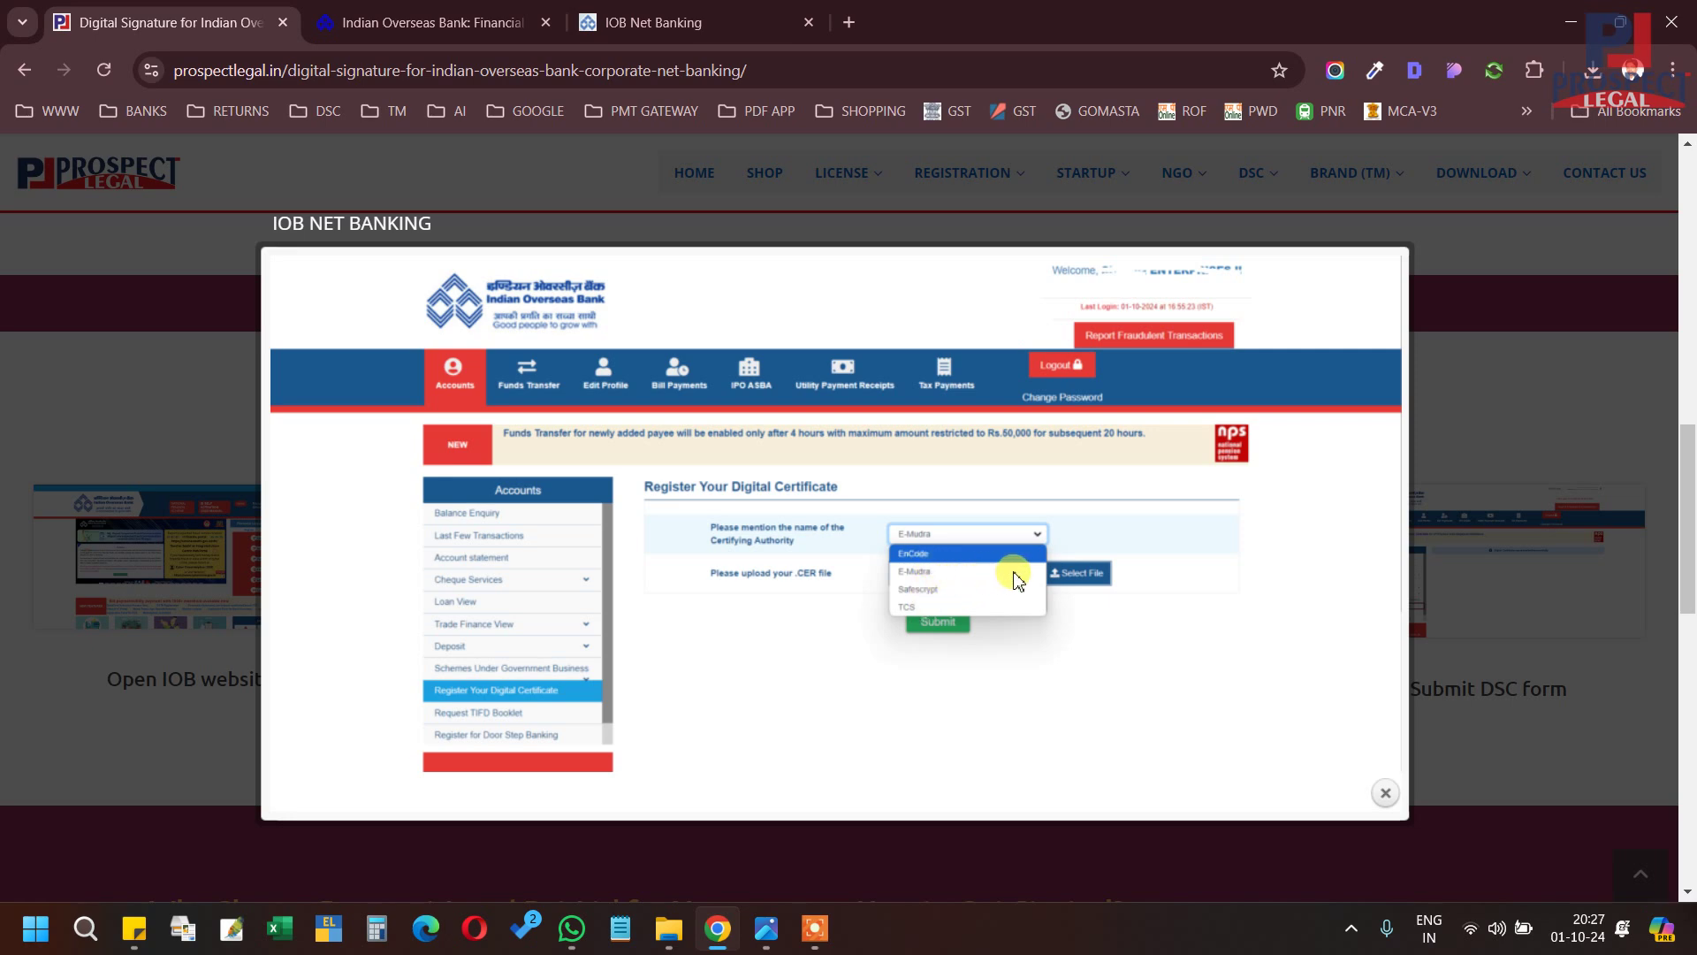
{"action": "left_click", "coordinate": [1477, 426]}
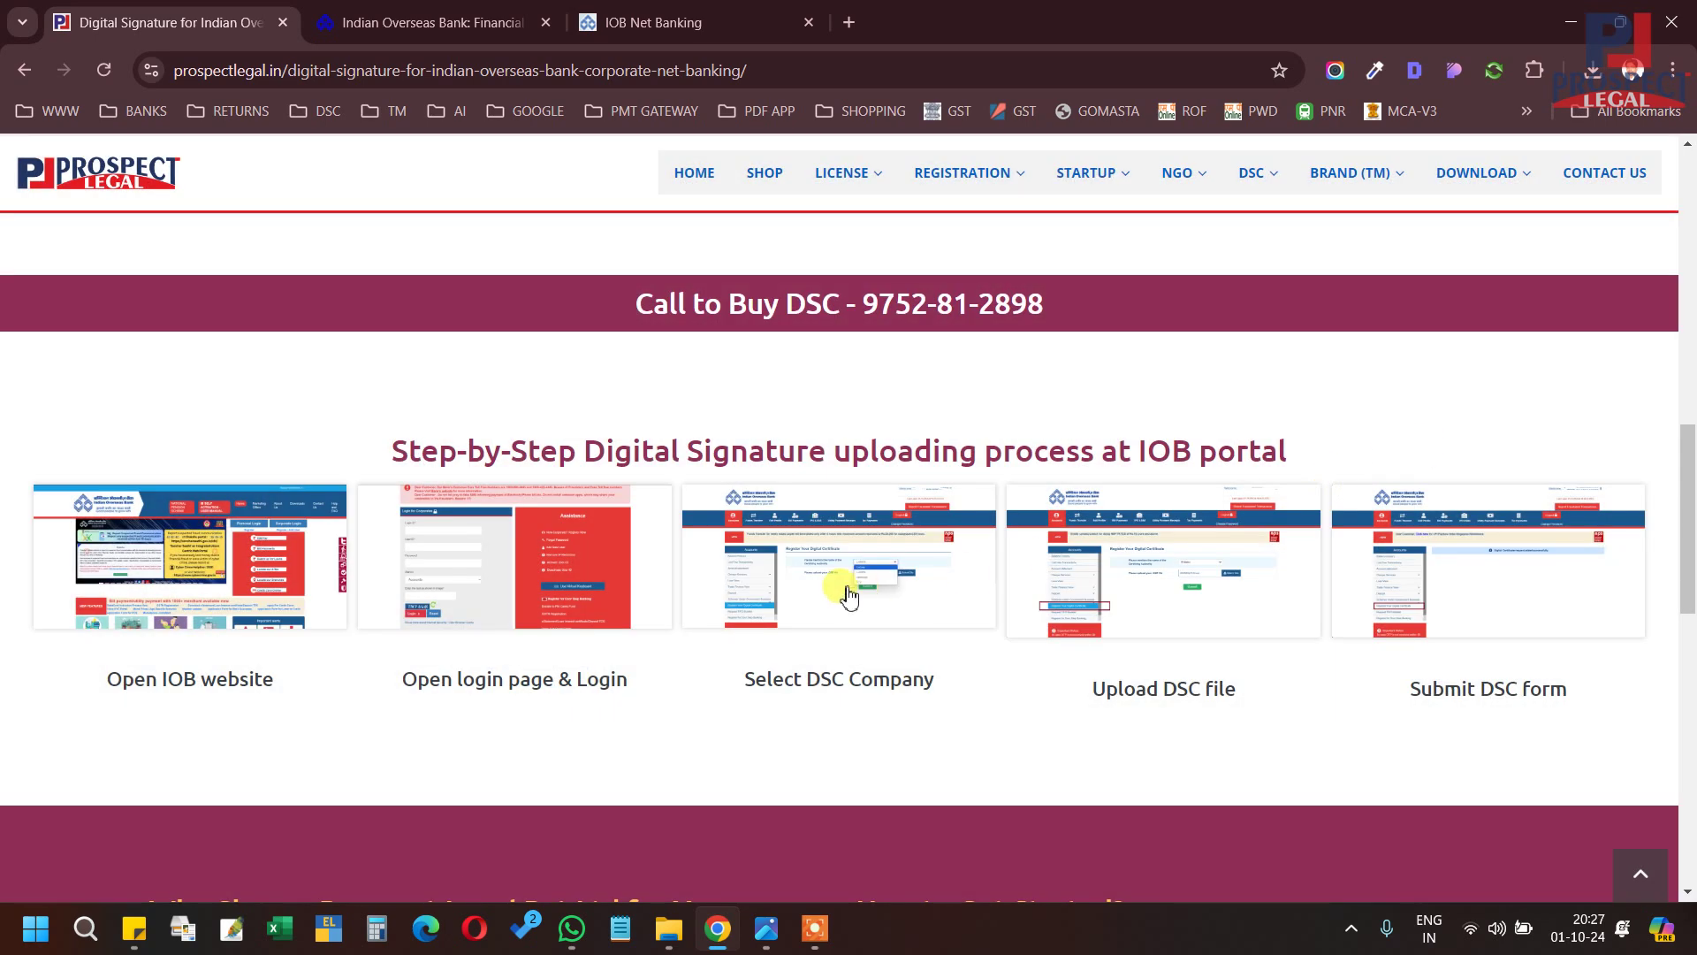
View the enlarged Upload DSC file and Submit DSC form screenshots of the IOB portal process
{"action": "left_click", "coordinate": [1200, 569]}
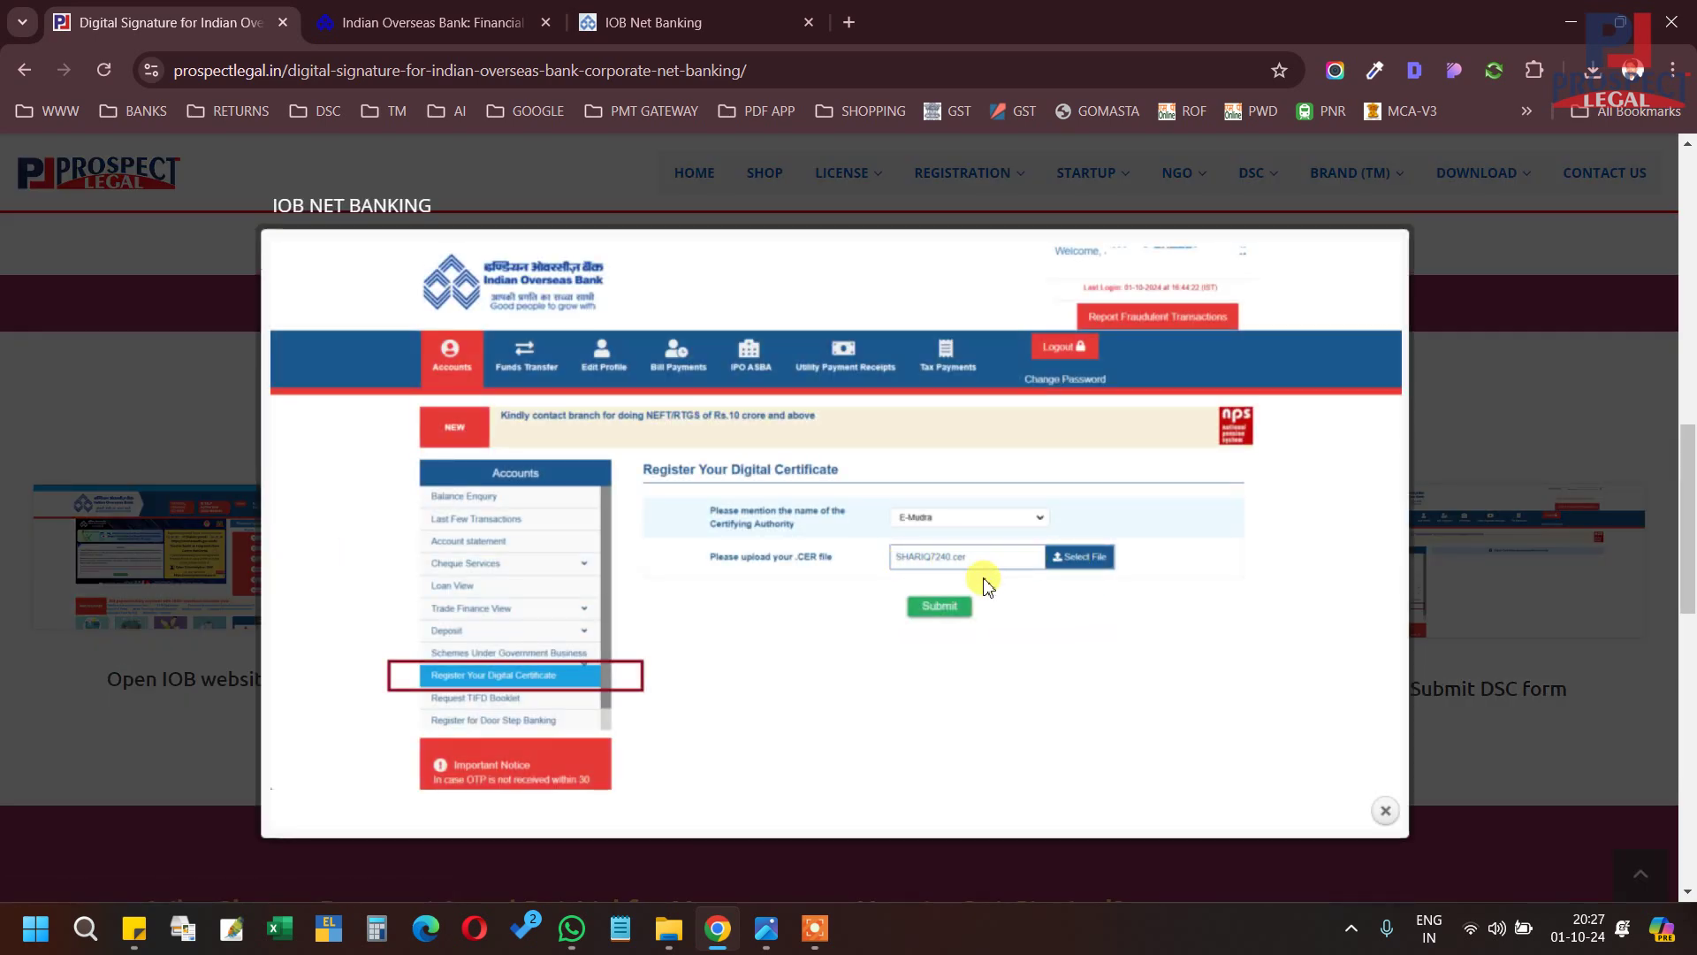
{"action": "left_click", "coordinate": [1450, 576]}
{"action": "left_click", "coordinate": [1436, 608]}
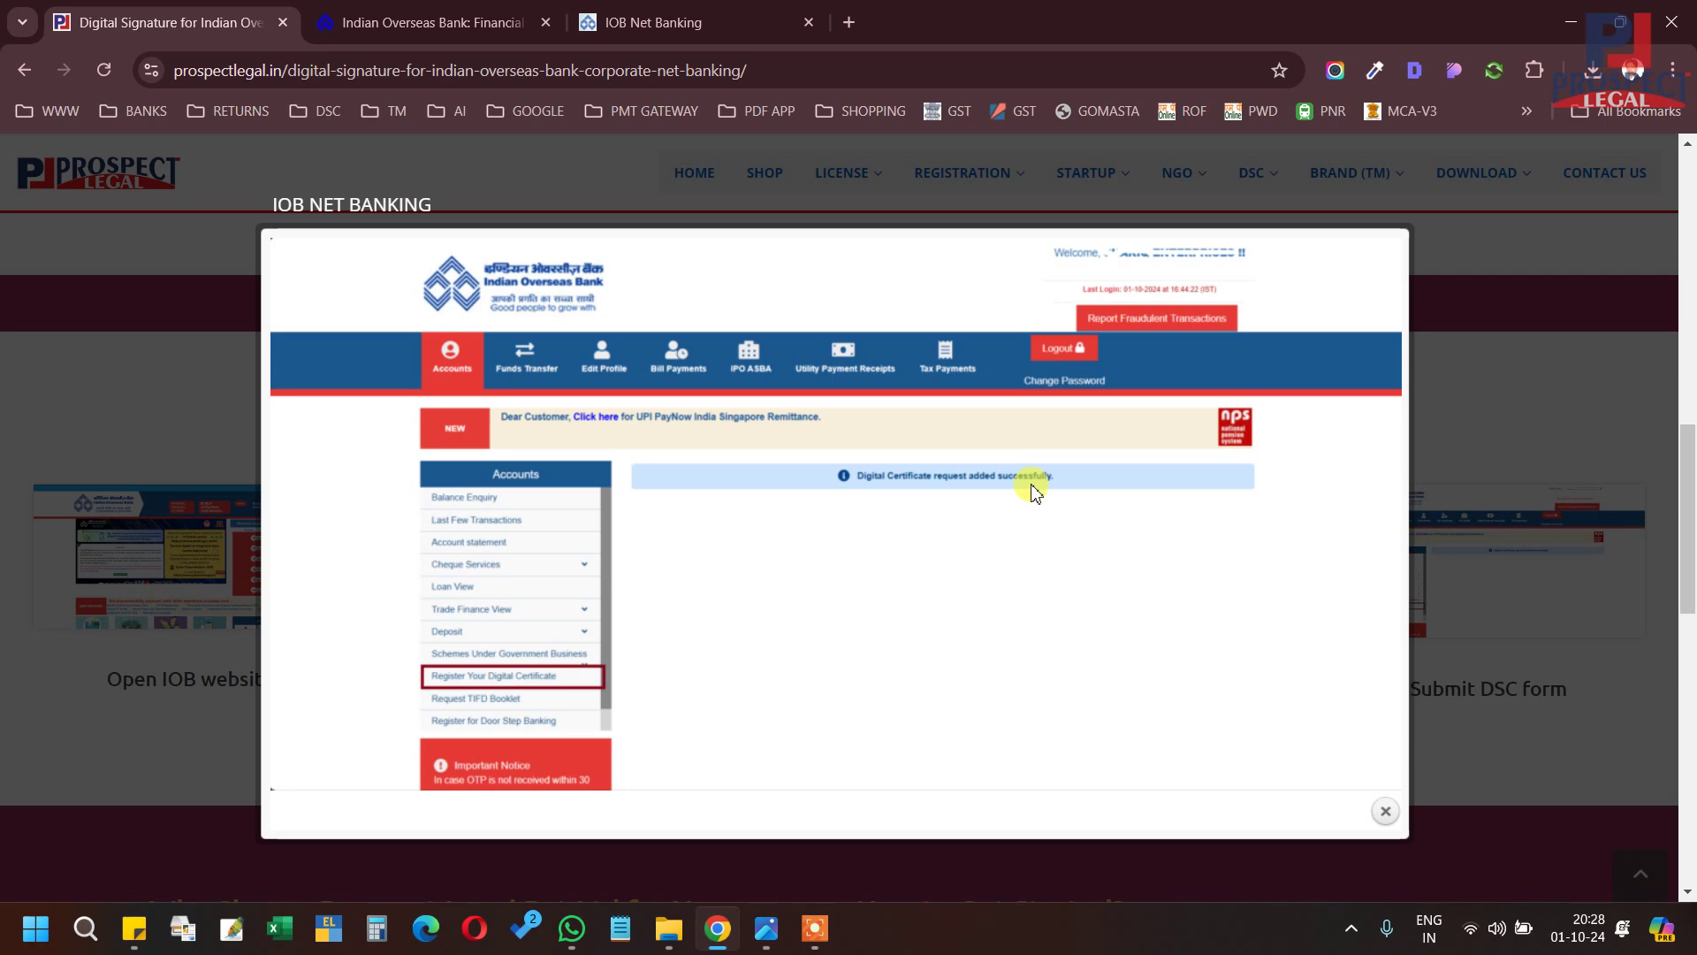
{"action": "left_click", "coordinate": [1448, 440]}
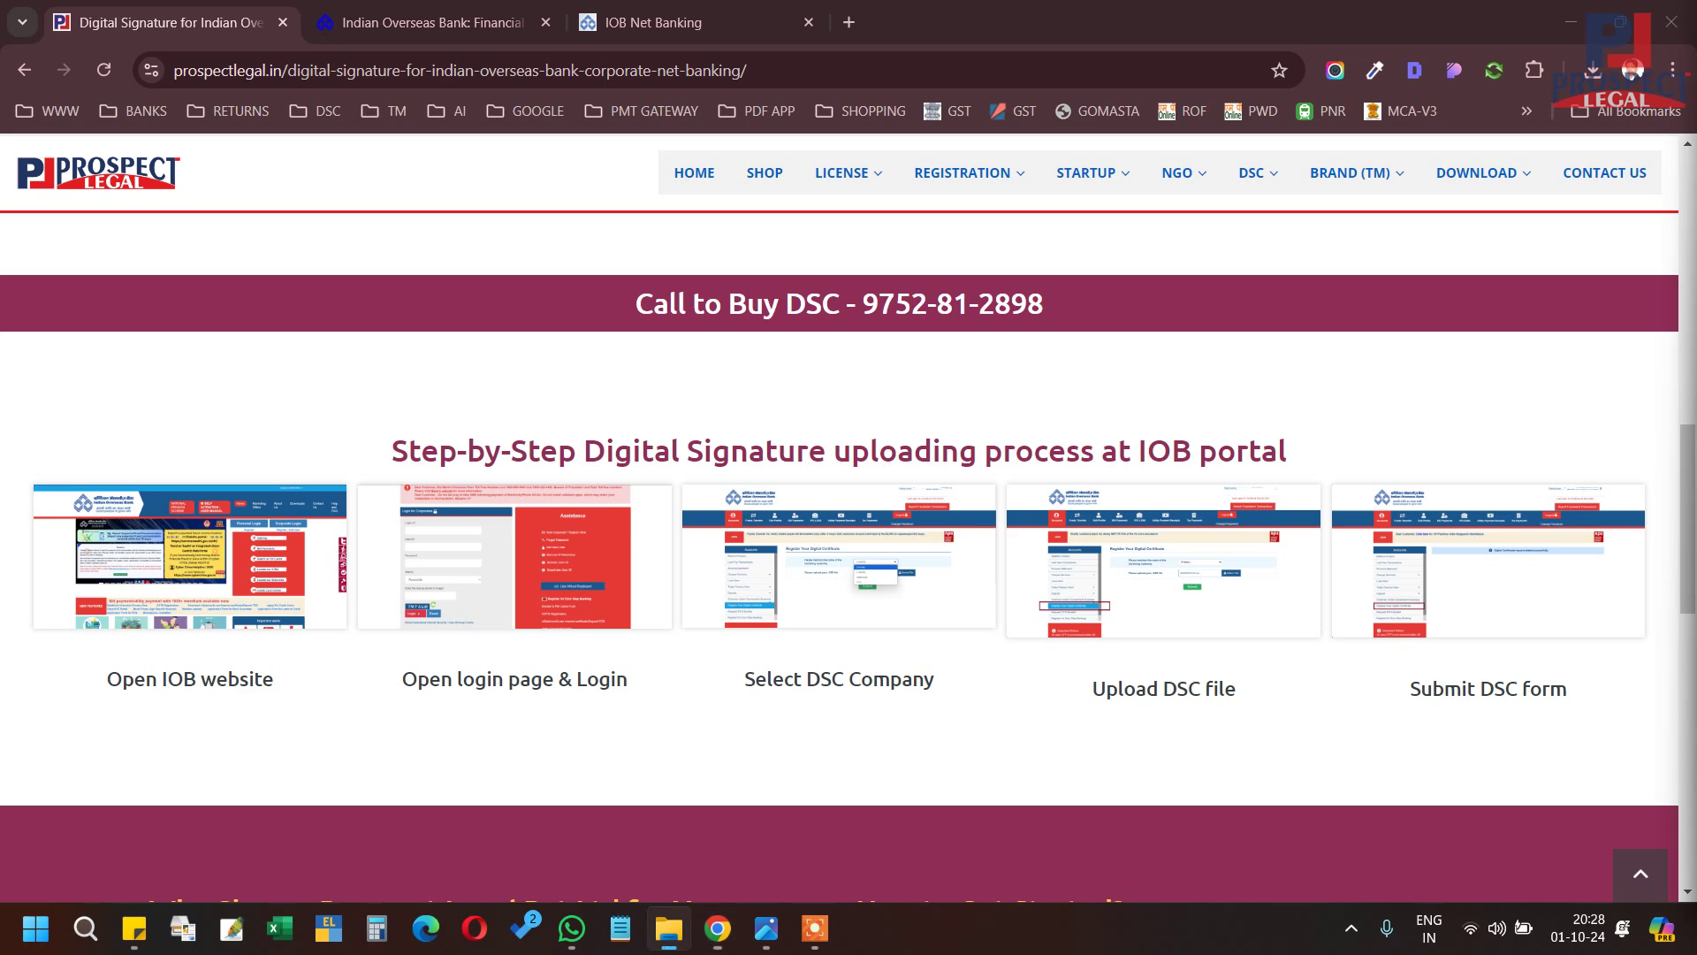
Switch to the Photos window to read the bank's First Time User Registration e-mail image, and close it
{"action": "left_click", "coordinate": [766, 928]}
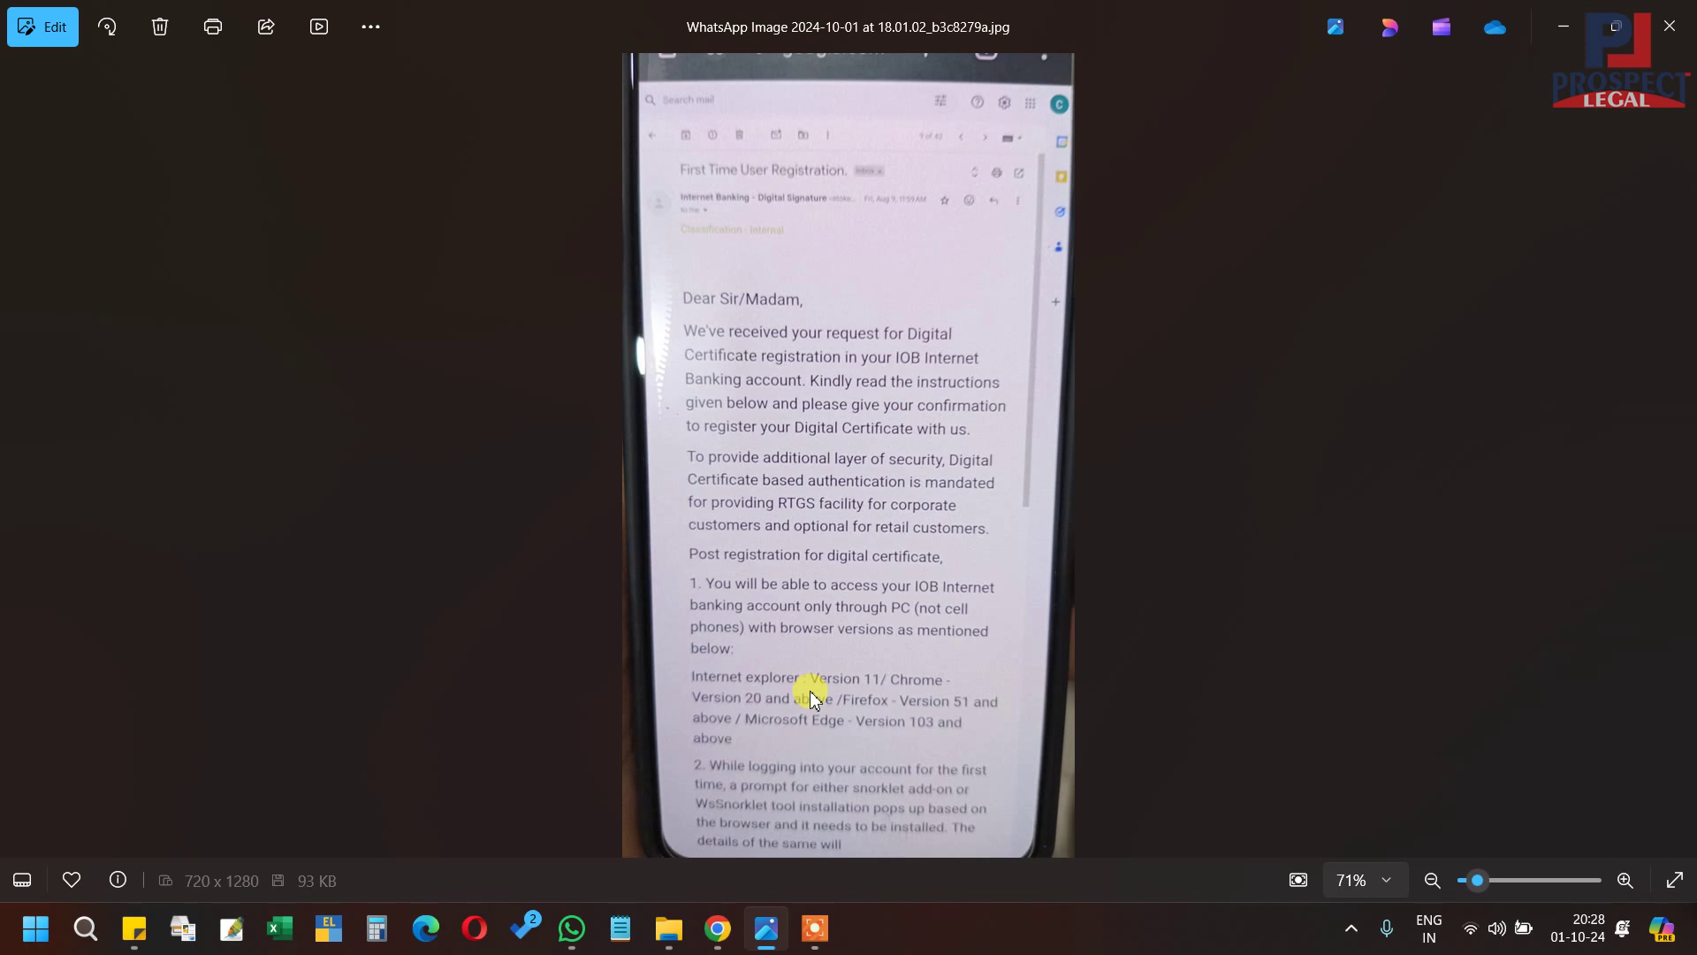
{"action": "left_click", "coordinate": [1669, 26]}
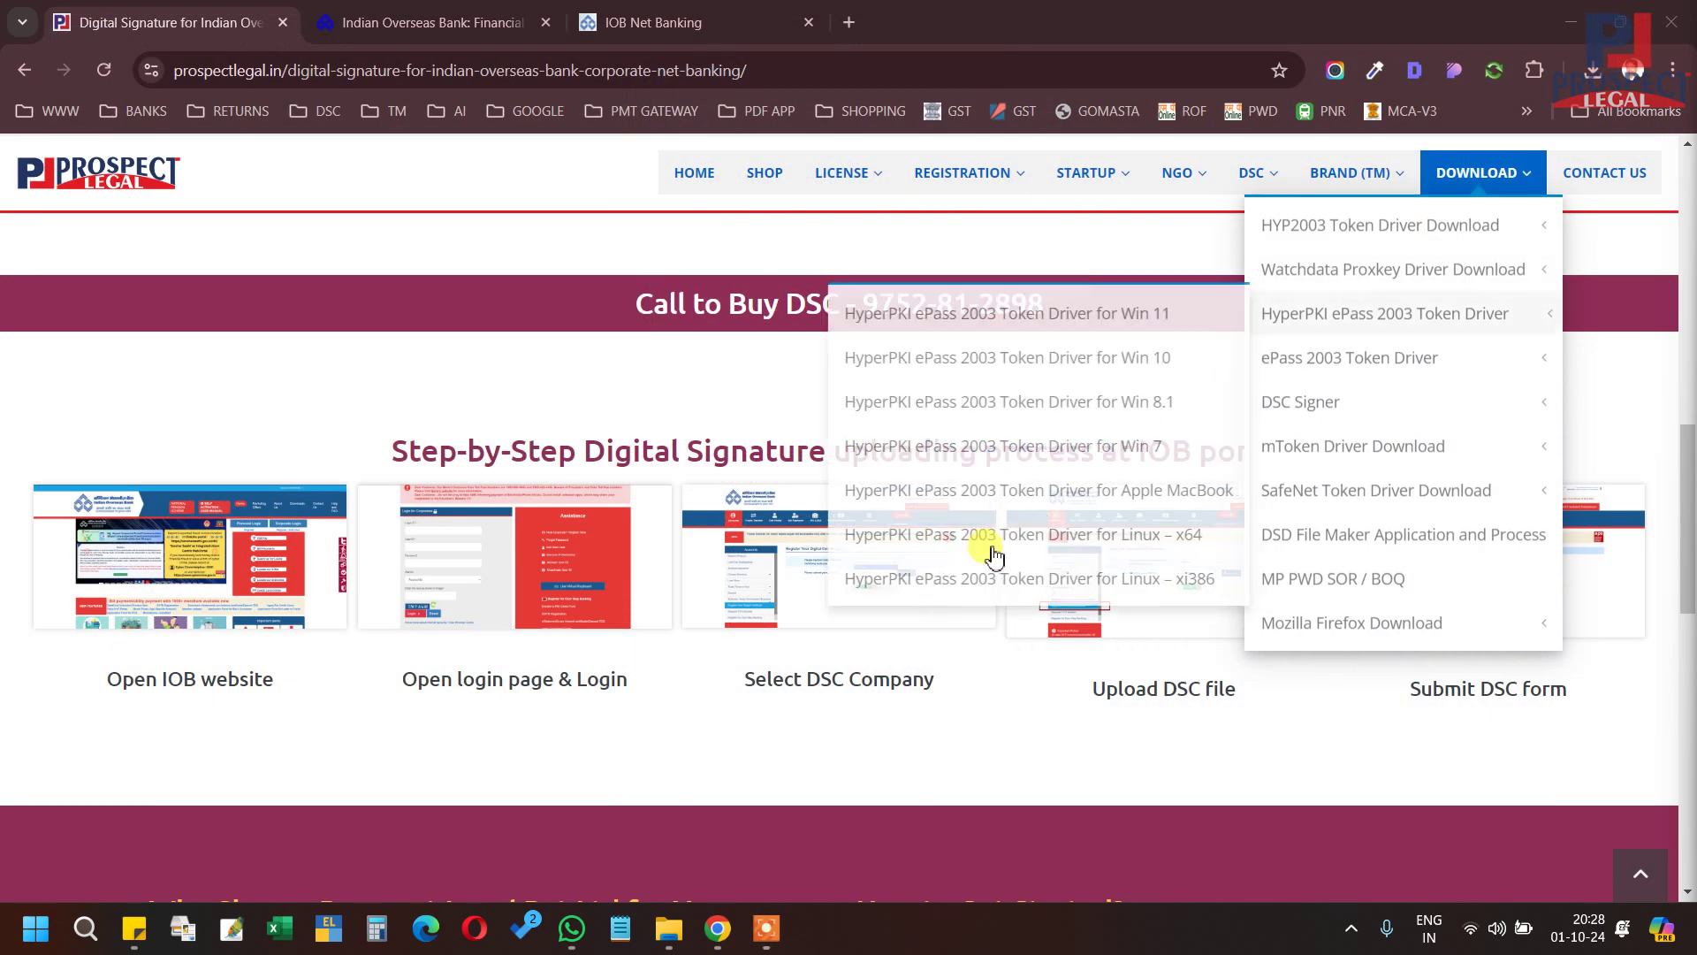
Highlight the phone number for buying a DSC and Prospect Legal's office address on the page
{"action": "scroll", "coordinate": [645, 728], "scroll_direction": "up", "scroll_amount": 5}
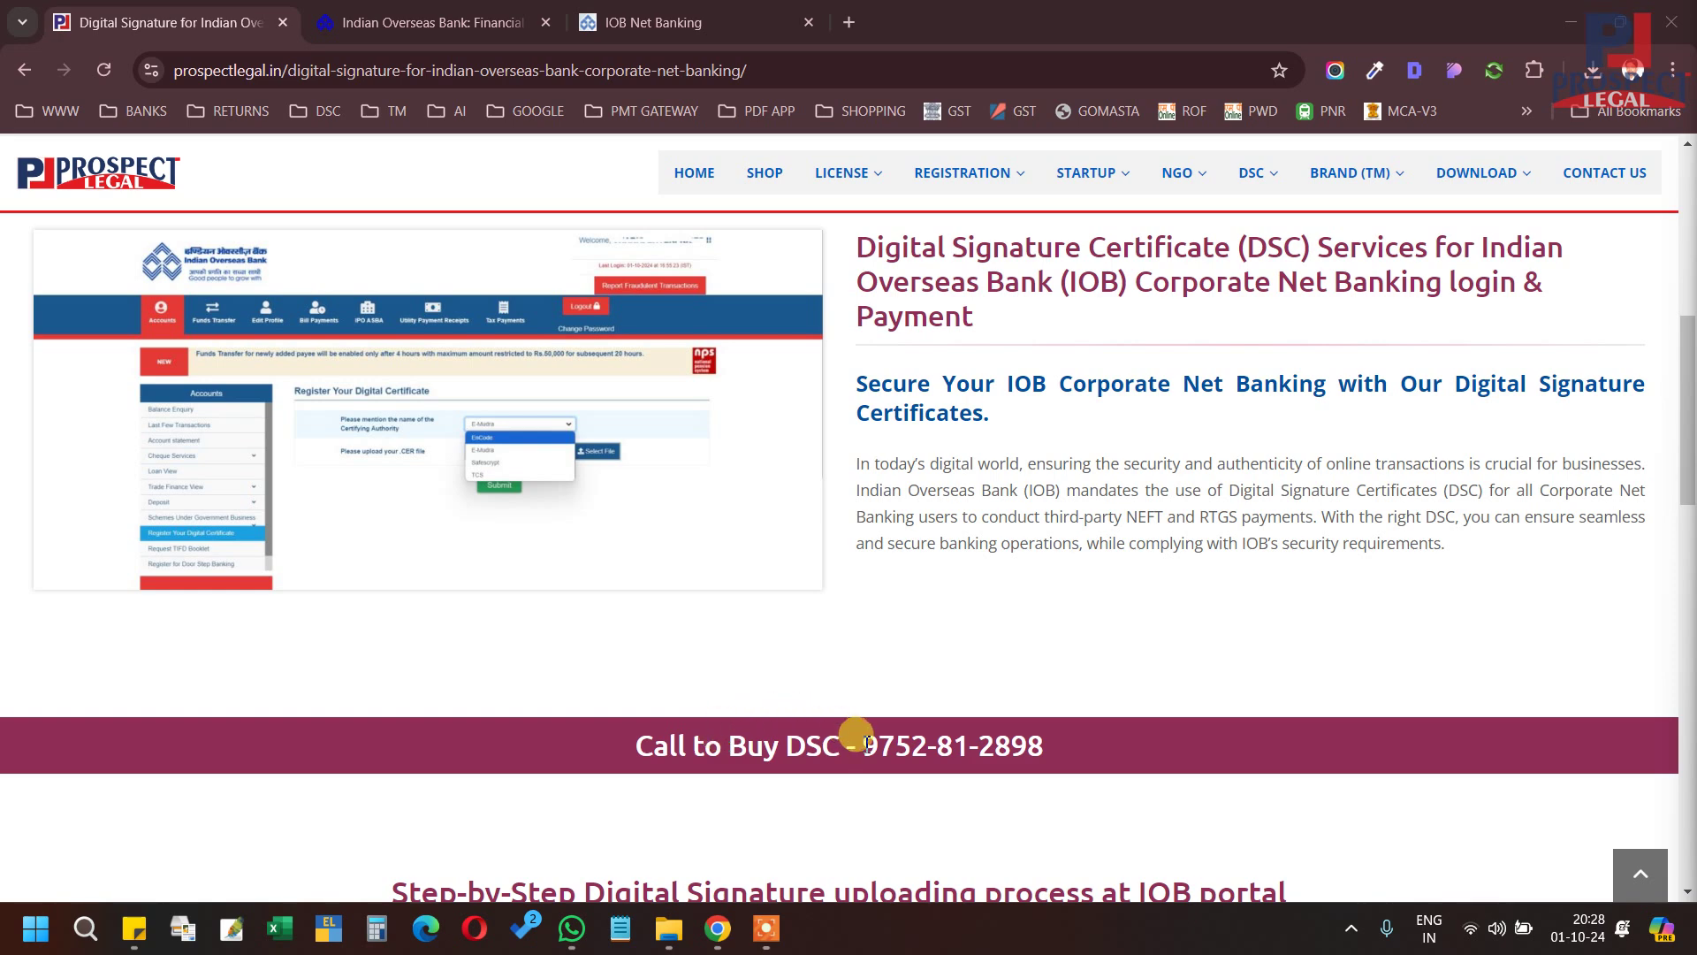
{"action": "left_click_drag", "start_coordinate": [859, 745], "coordinate": [1048, 742]}
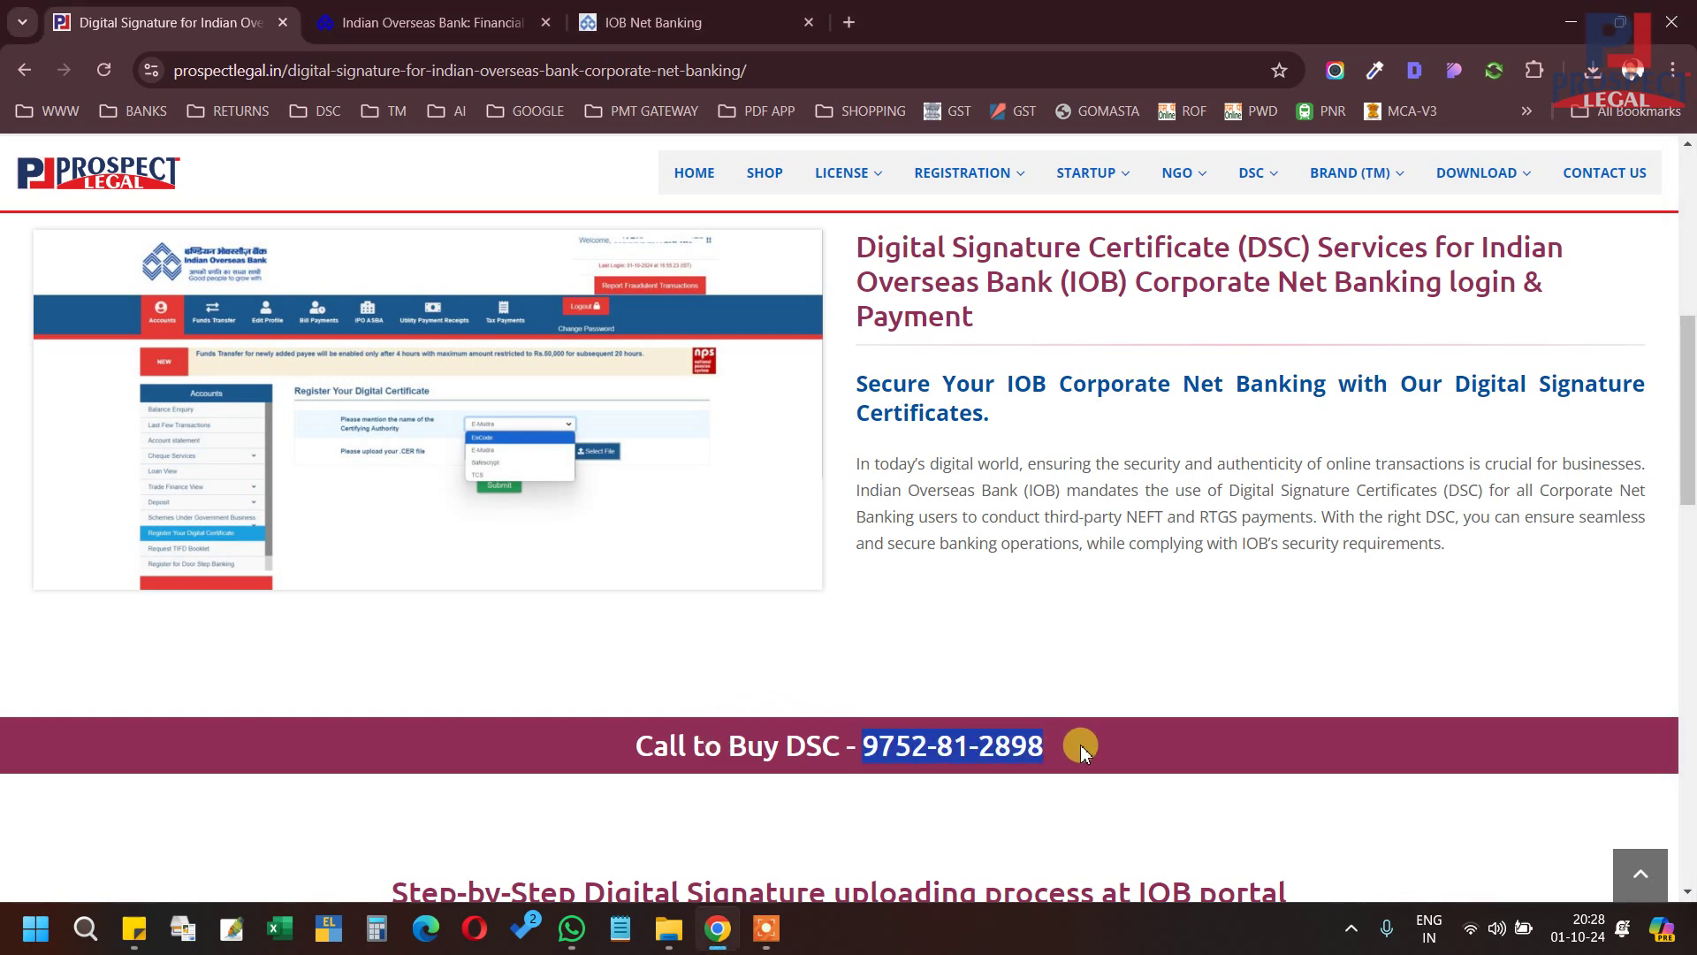
{"action": "scroll", "coordinate": [1080, 745], "scroll_direction": "down", "scroll_amount": 10}
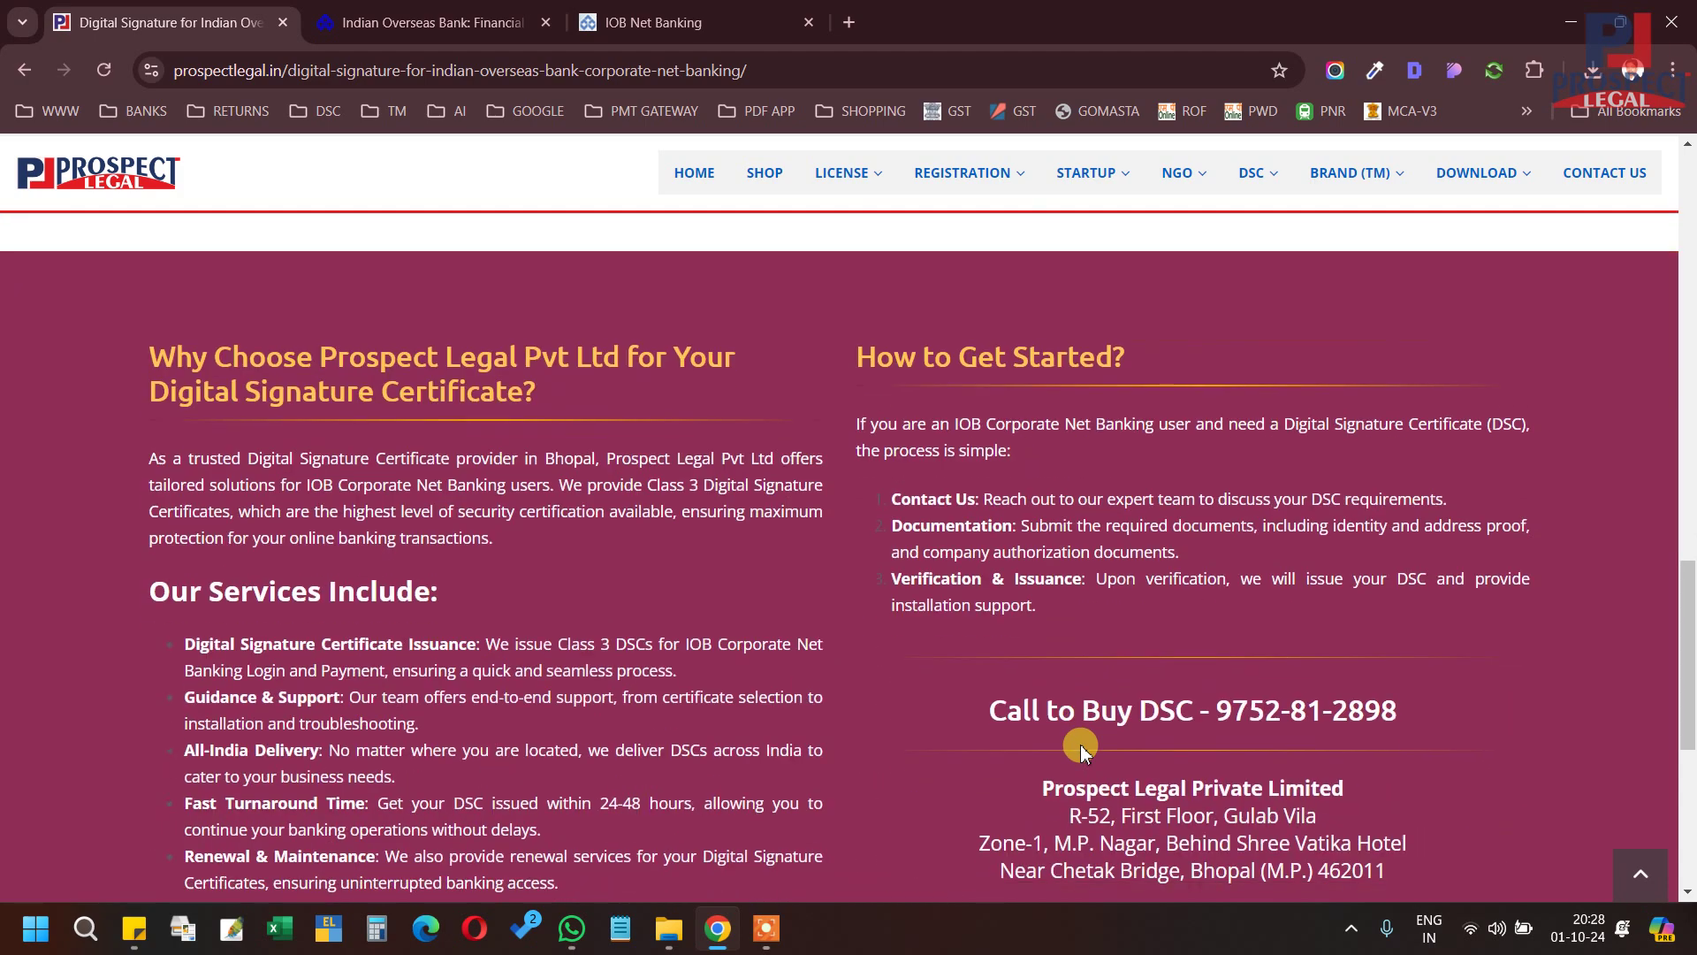
{"action": "scroll", "coordinate": [1080, 744], "scroll_direction": "down", "scroll_amount": 4}
{"action": "left_click_drag", "start_coordinate": [1039, 455], "coordinate": [1394, 543]}
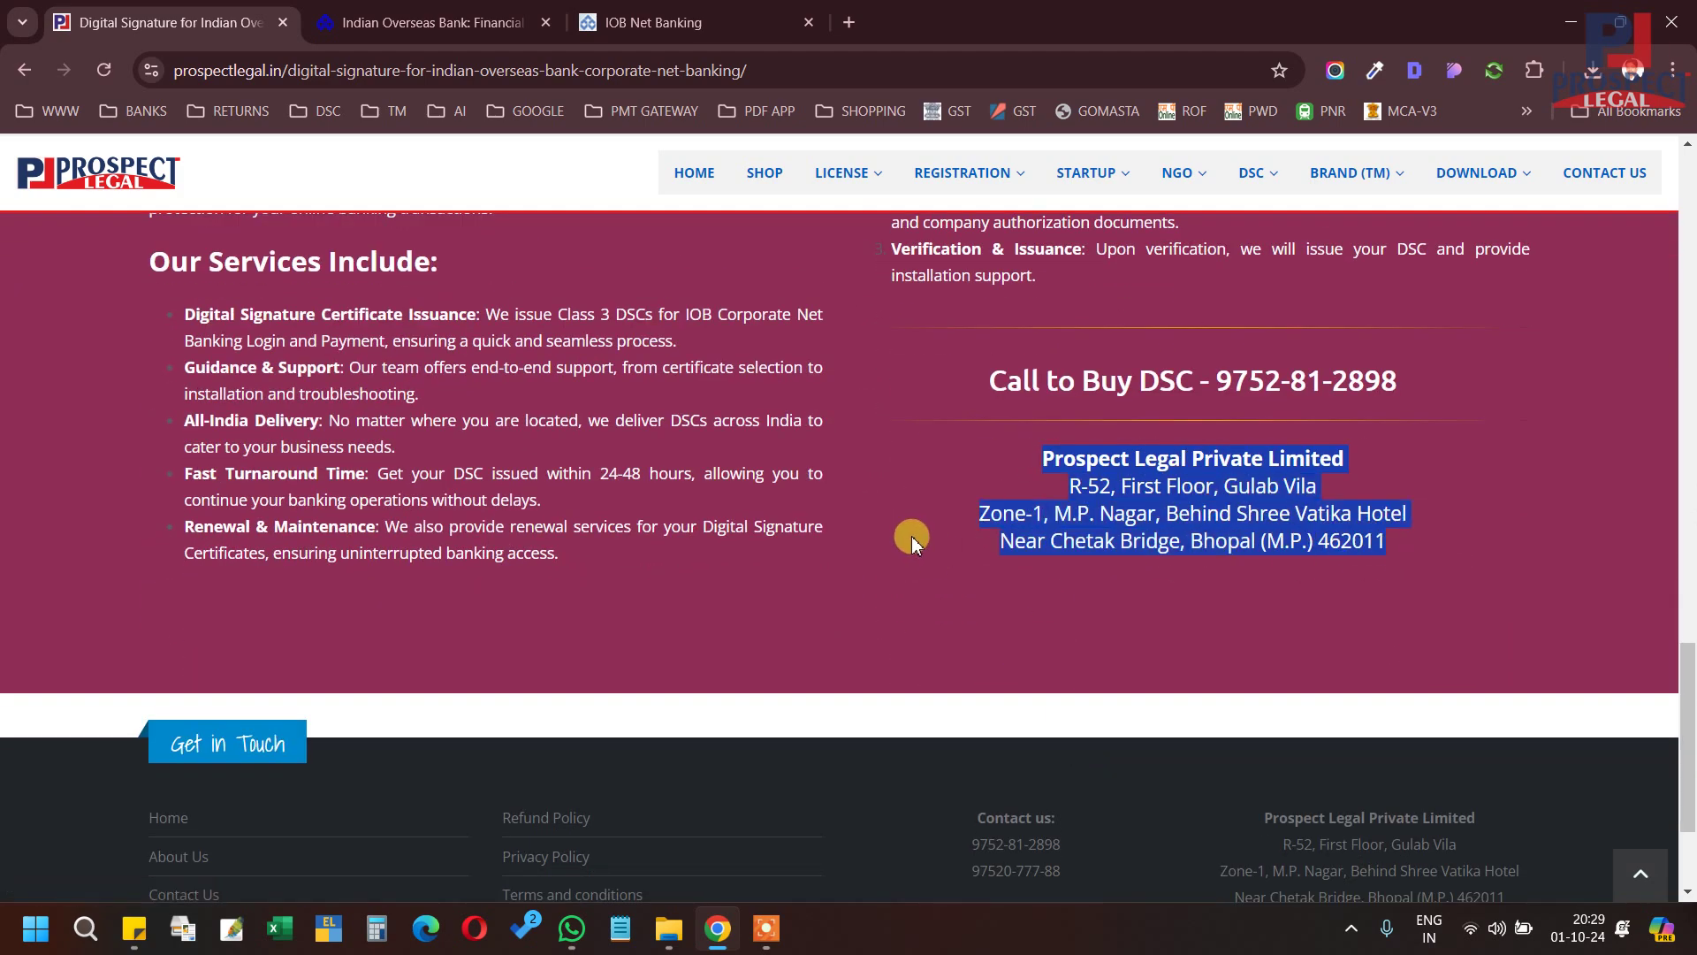
{"action": "scroll", "coordinate": [911, 536], "scroll_direction": "up", "scroll_amount": 1}
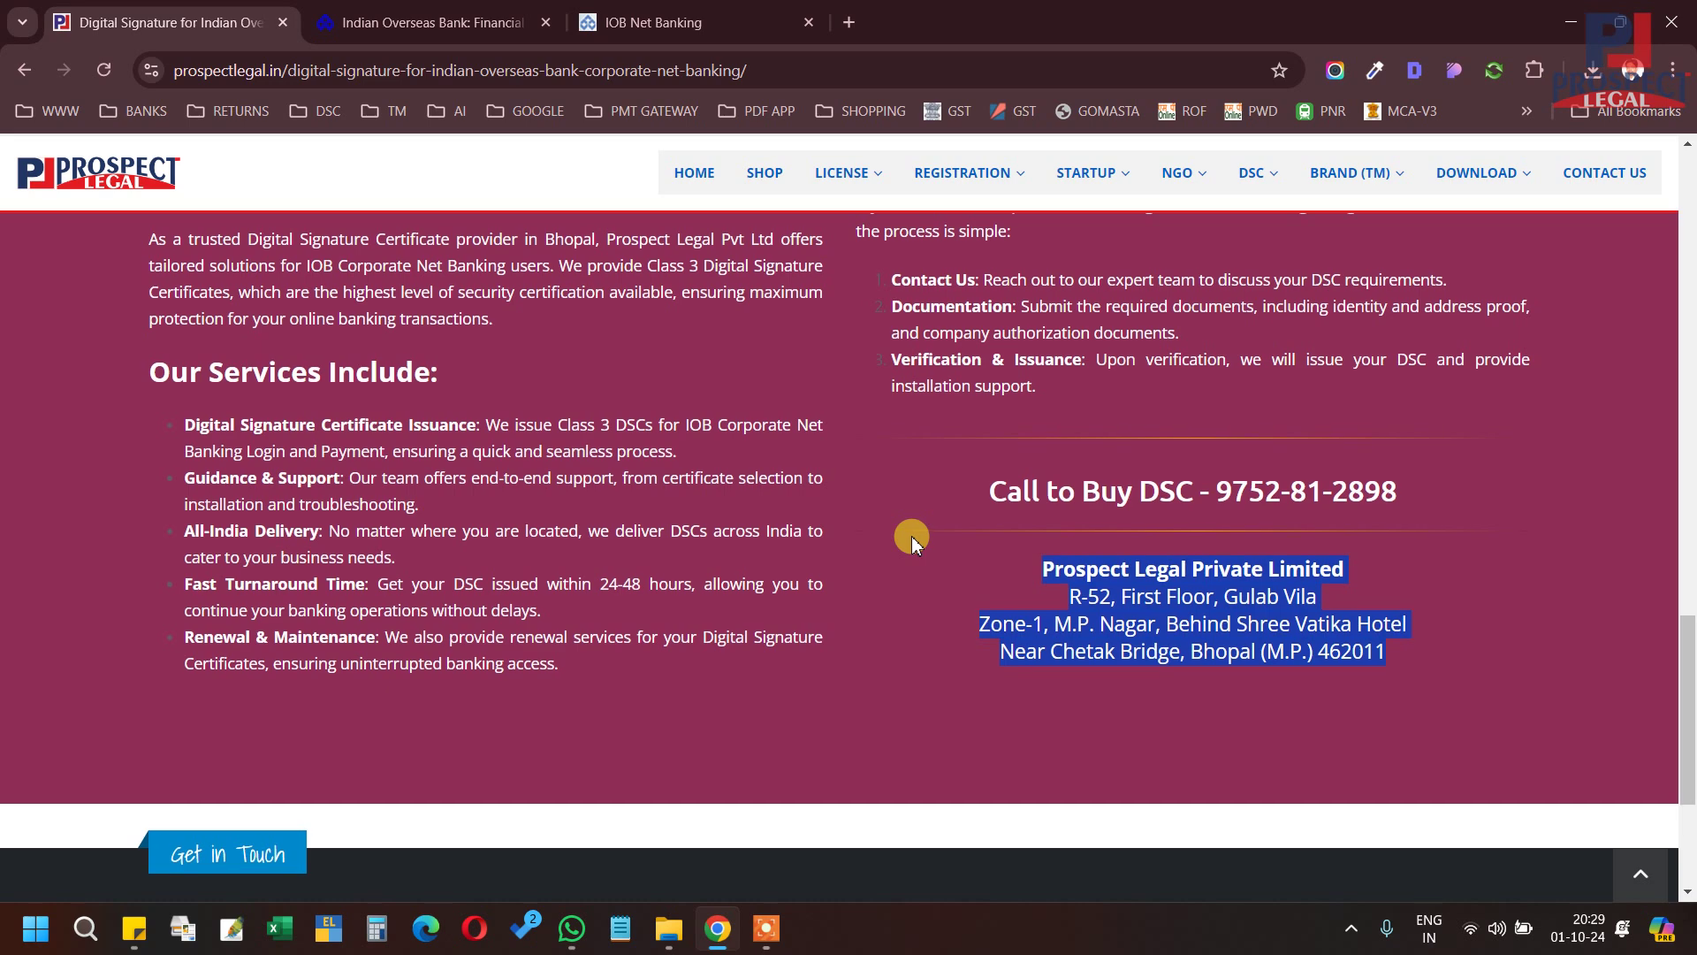
{"action": "scroll", "coordinate": [910, 535], "scroll_direction": "up", "scroll_amount": 2}
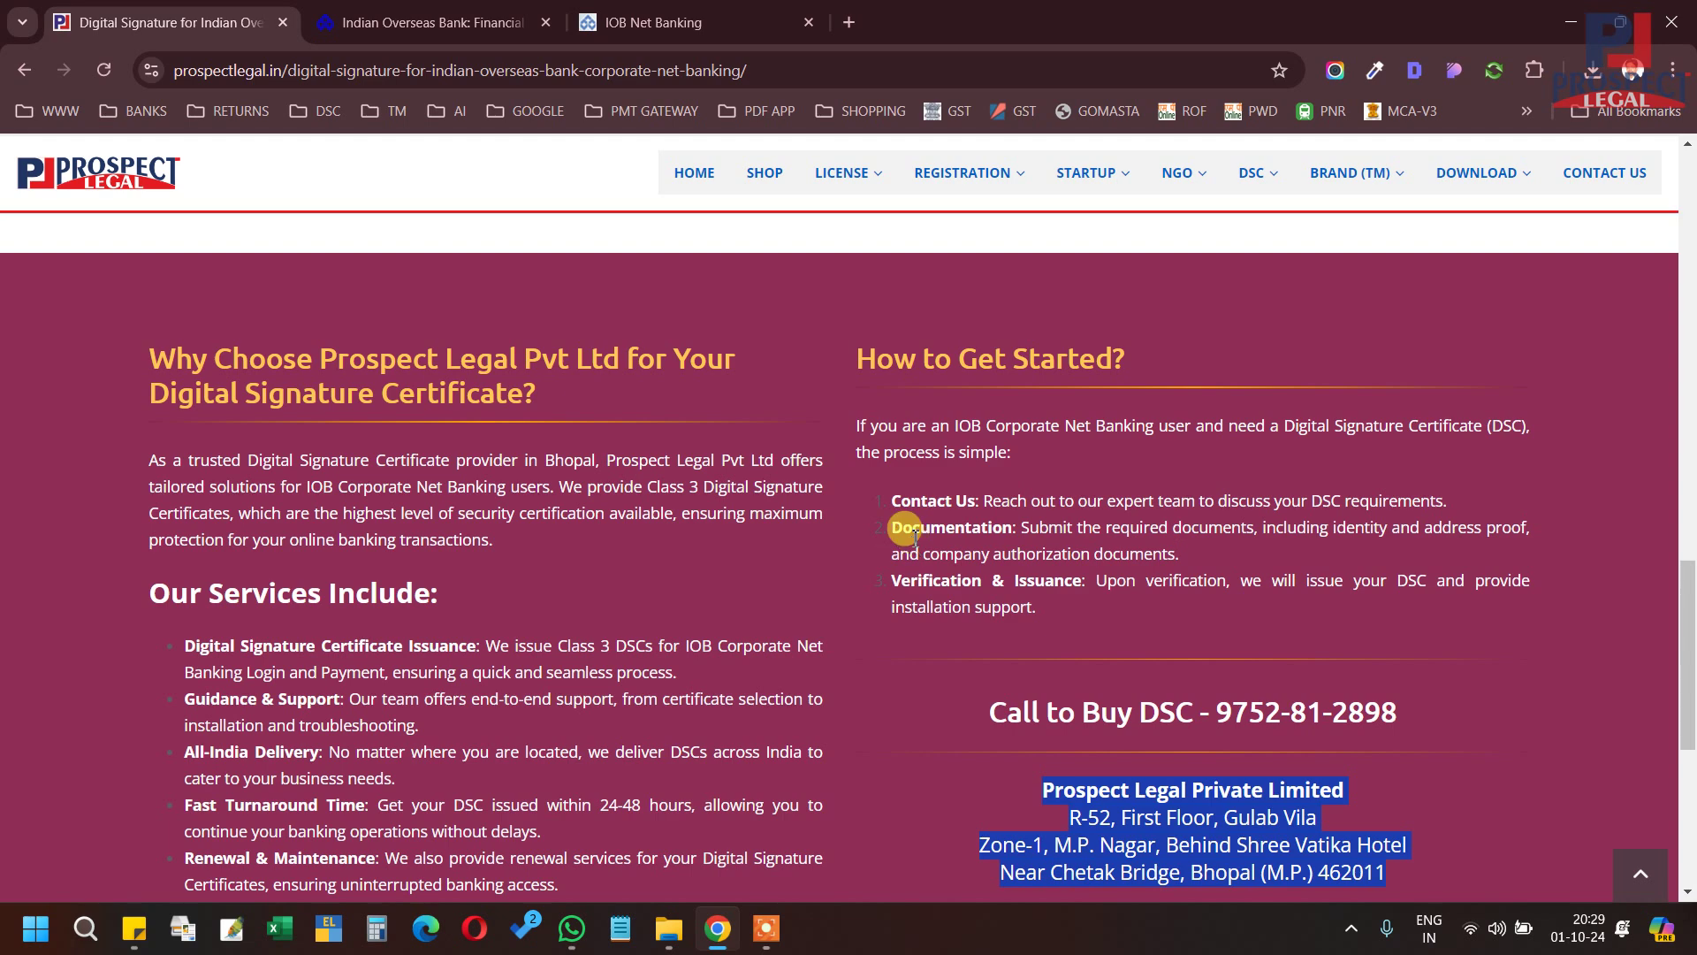
{"action": "scroll", "coordinate": [847, 504], "scroll_direction": "up", "scroll_amount": 1}
{"action": "scroll", "coordinate": [847, 503], "scroll_direction": "up", "scroll_amount": 4}
{"action": "scroll", "coordinate": [847, 504], "scroll_direction": "up", "scroll_amount": 5}
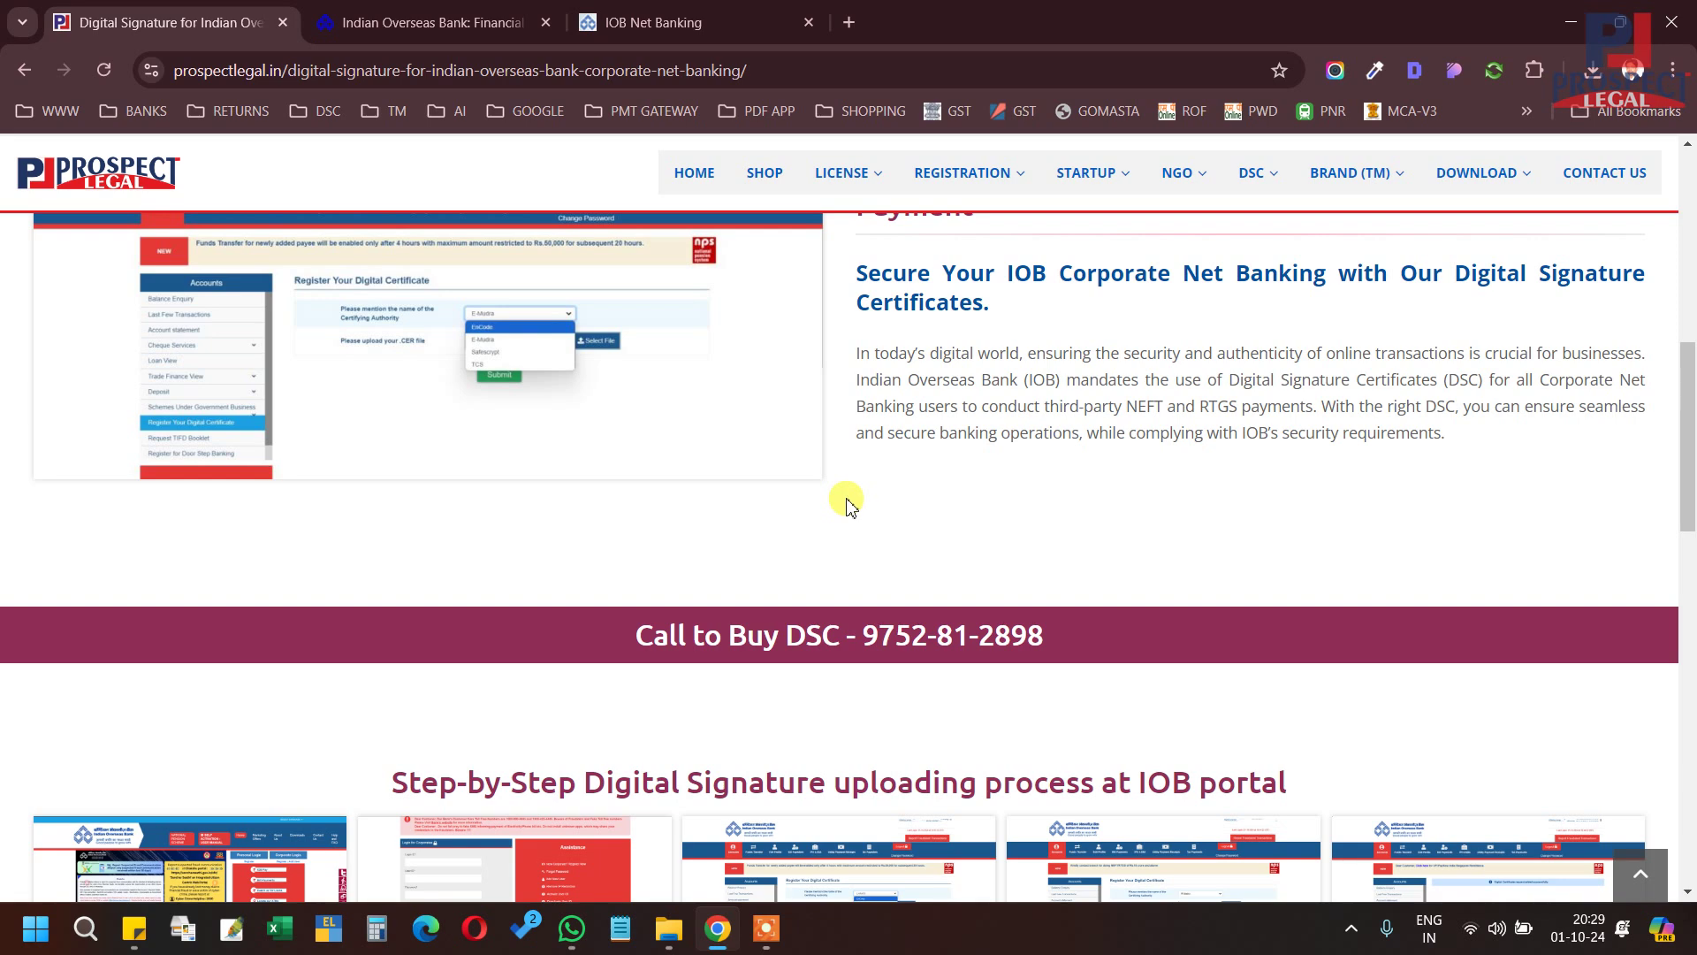
{"action": "scroll", "coordinate": [942, 549], "scroll_direction": "up", "scroll_amount": 4}
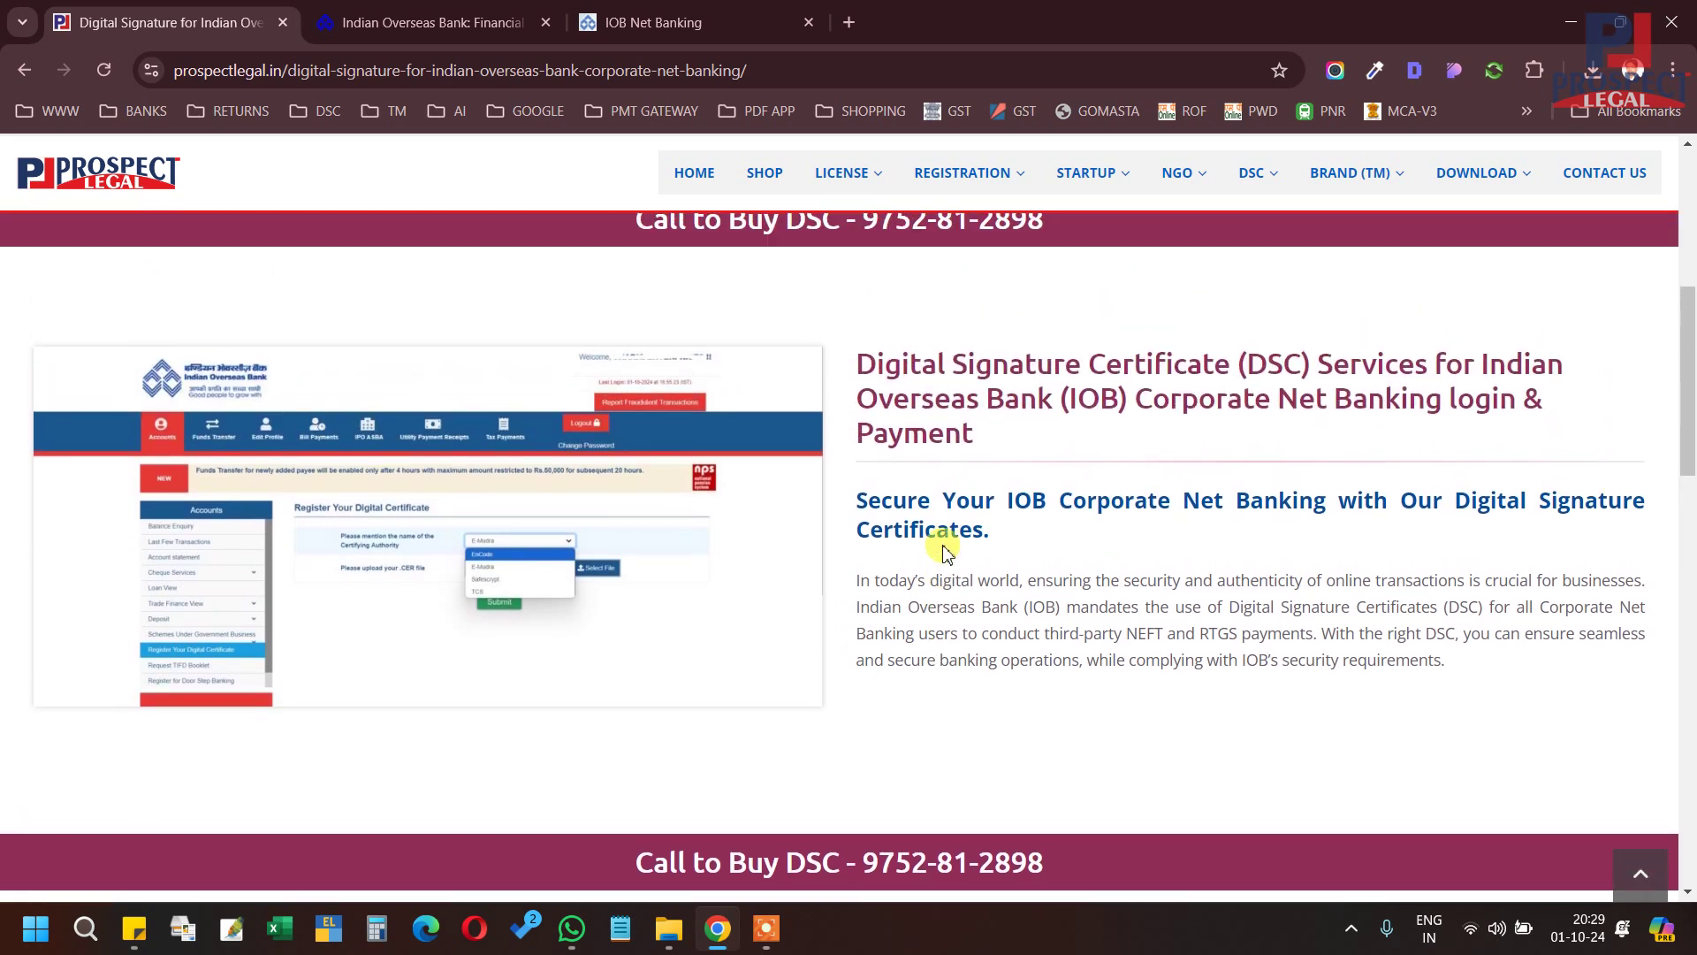
{"action": "scroll", "coordinate": [942, 549], "scroll_direction": "up", "scroll_amount": 2}
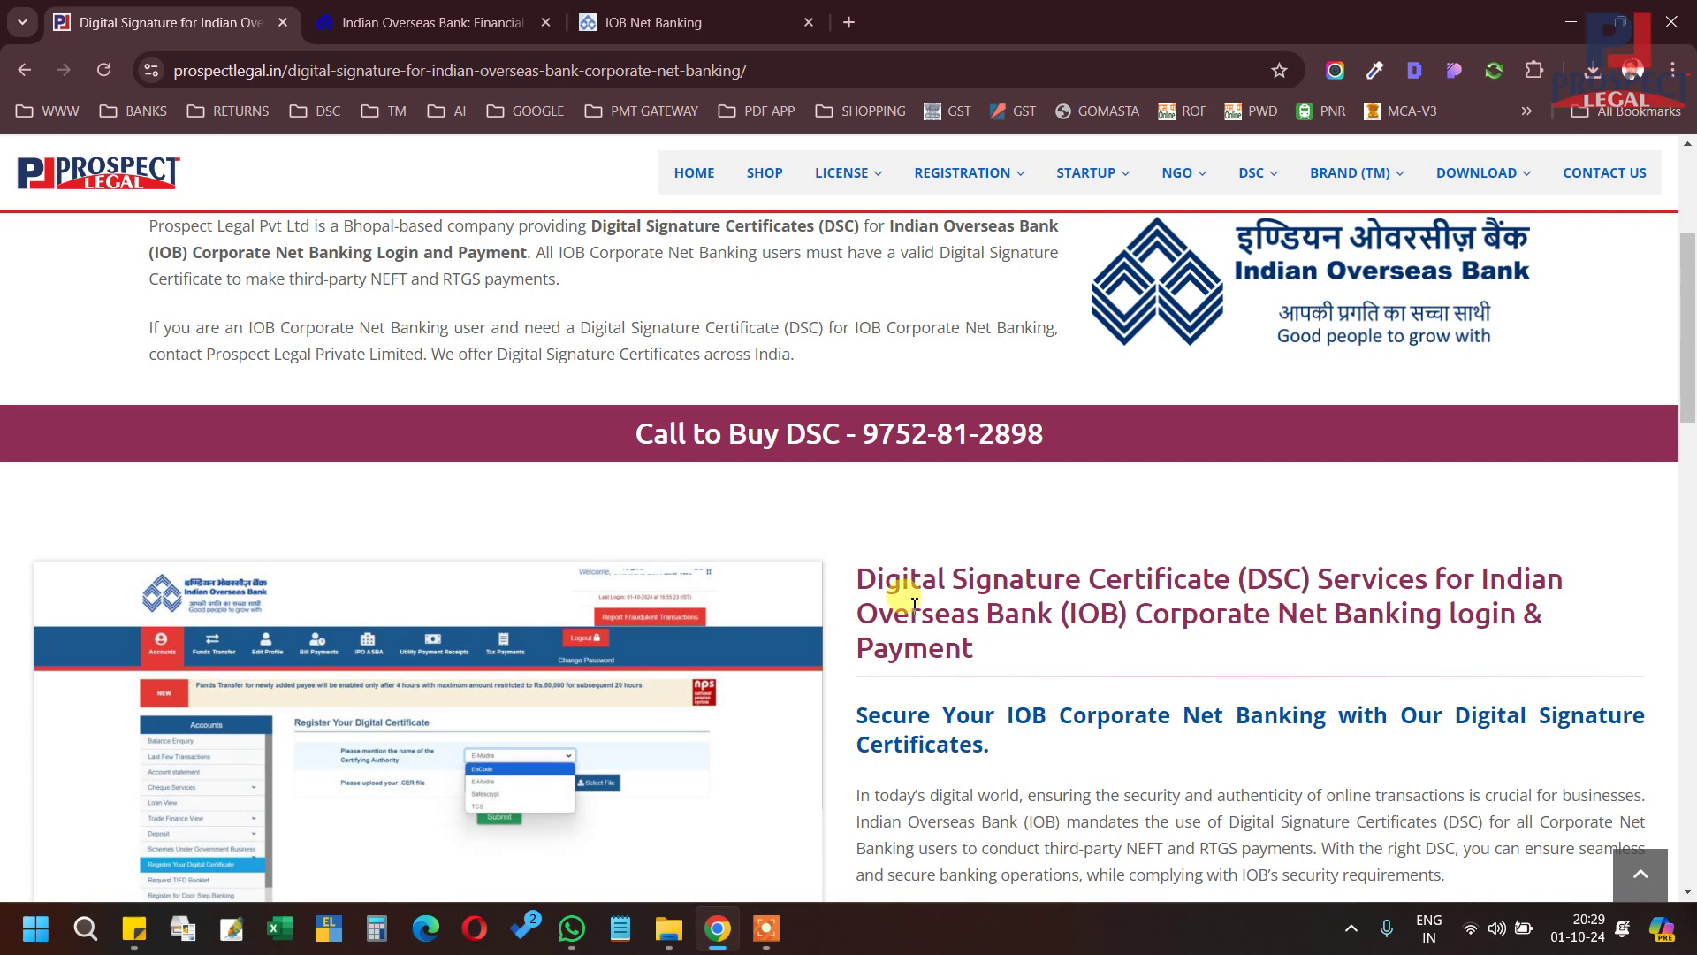